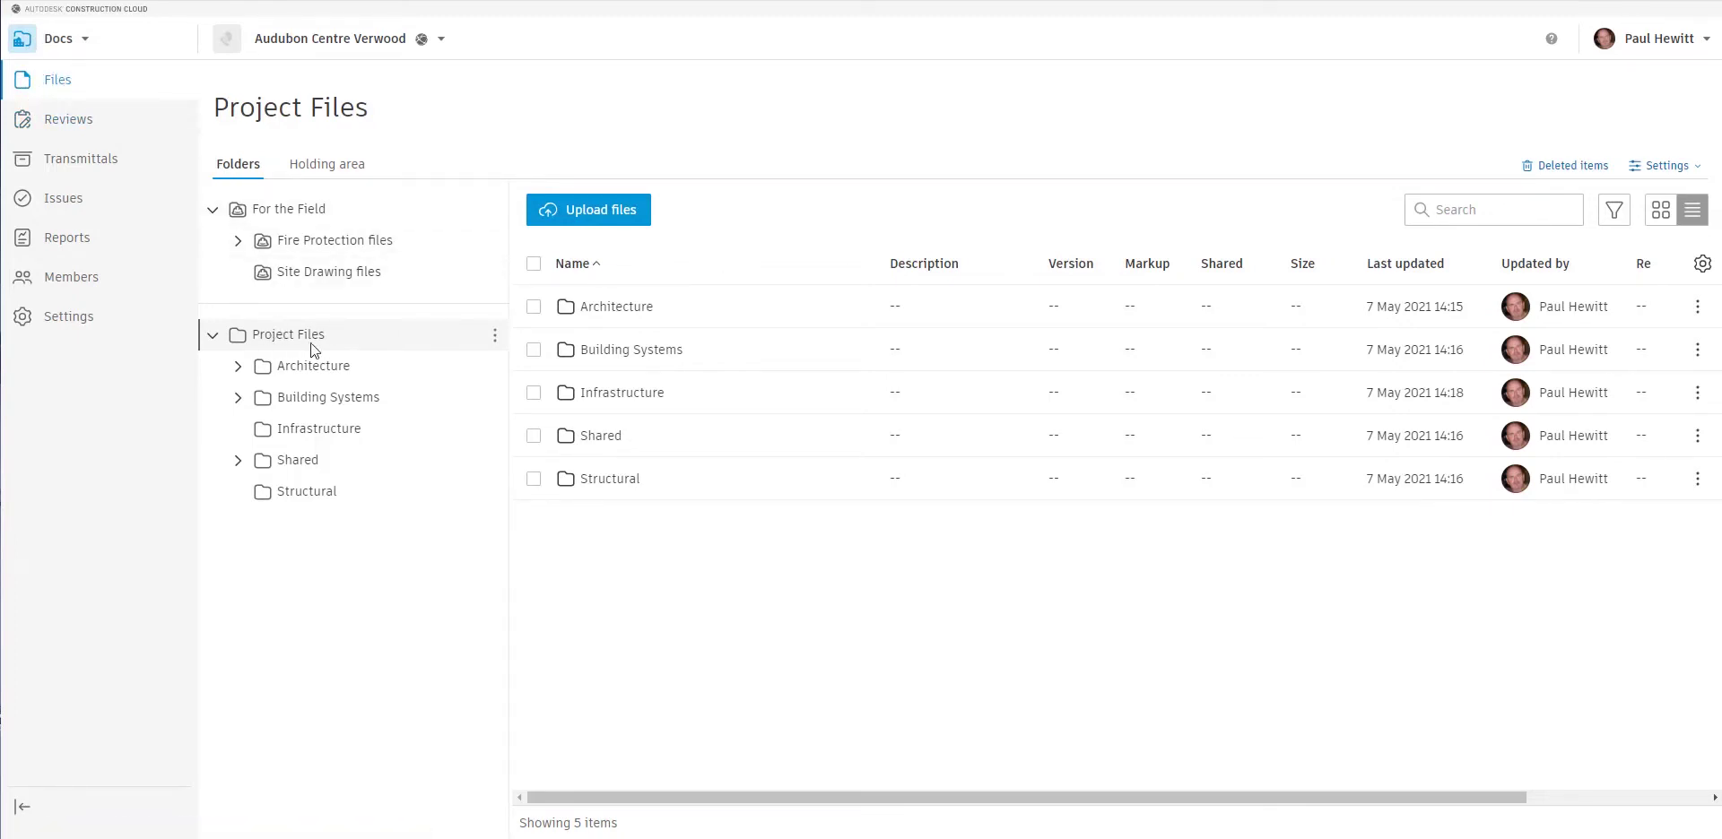
# Open the Audubon_Arch_Metric 2021.rvt model from the Architecture project folder.
pyautogui.click(323, 375)
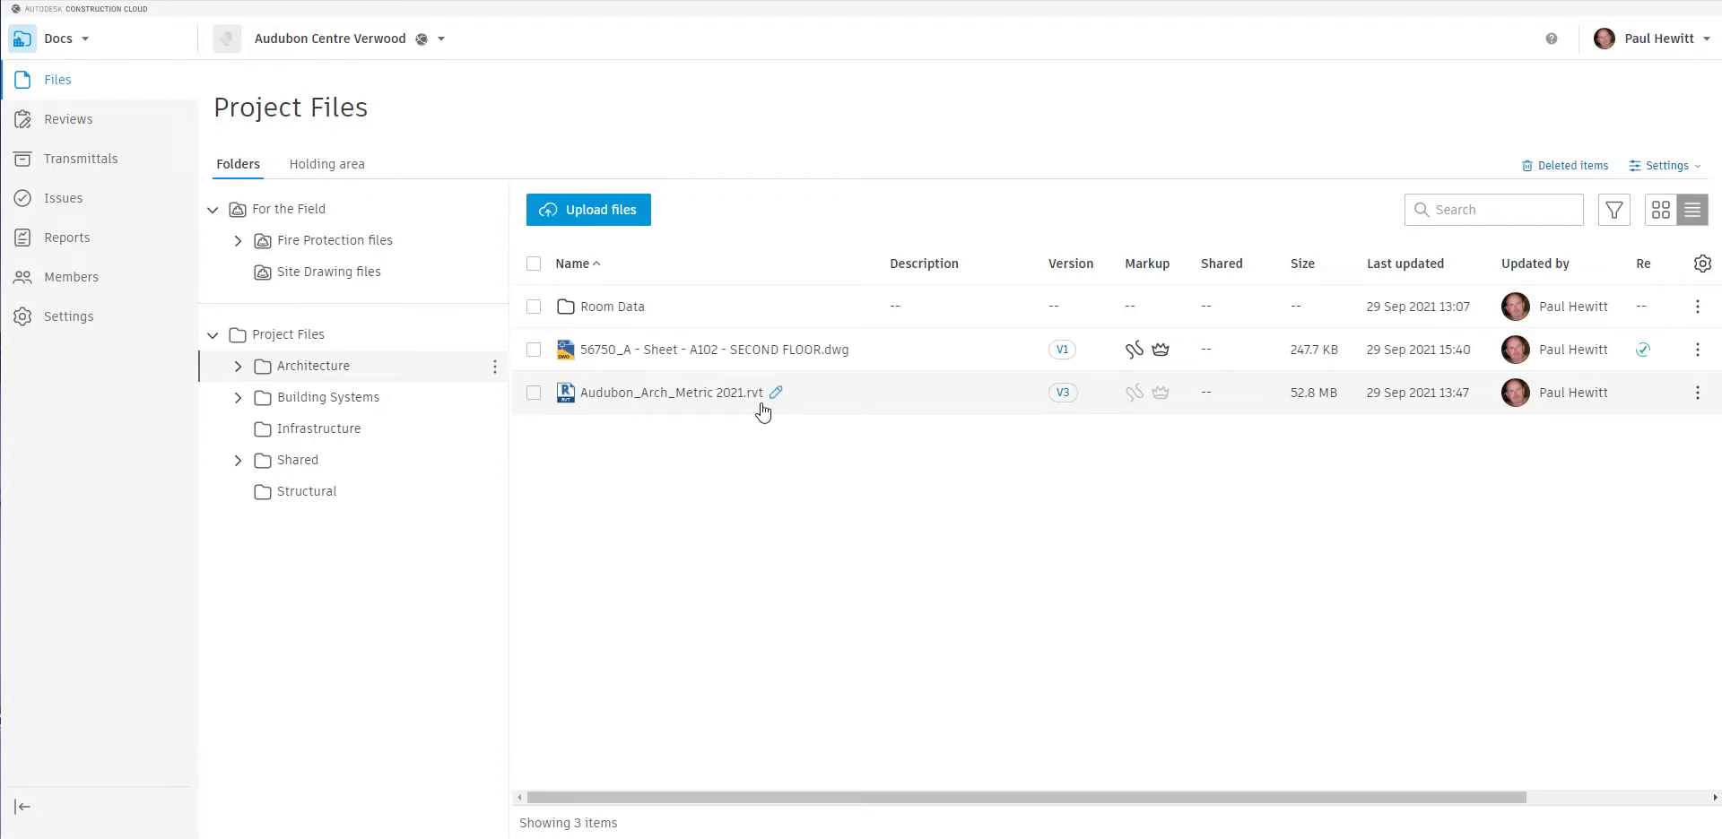
pyautogui.click(674, 395)
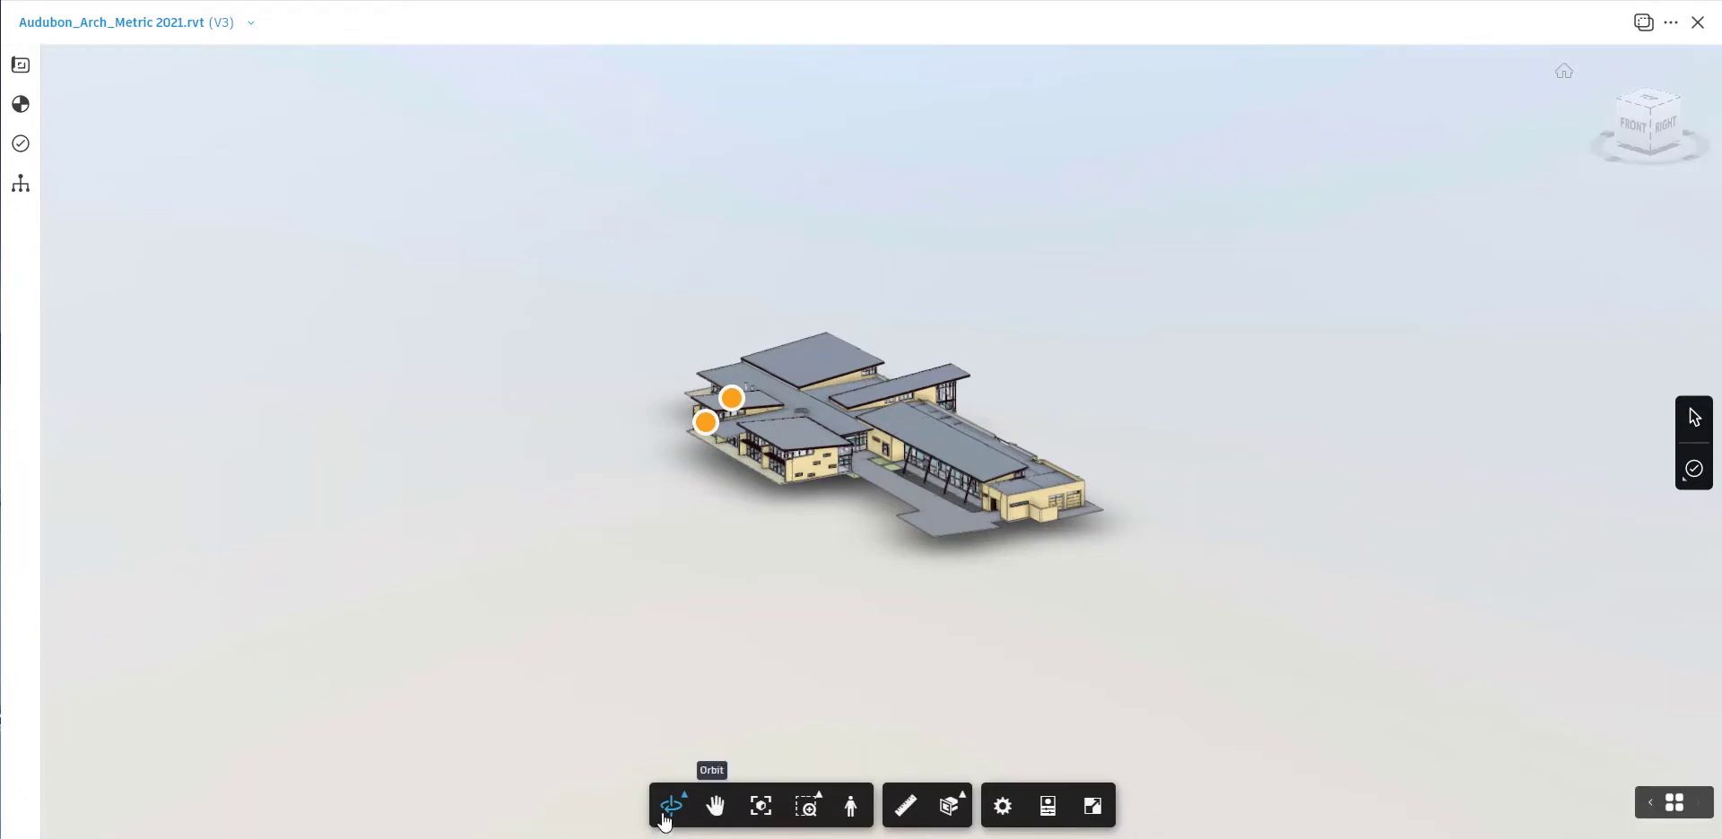
# Examine the building's exterior from the left and front, up close along the two-storey classroom wings.
pyautogui.moveTo(820, 468); pyautogui.dragTo(1300, 484)
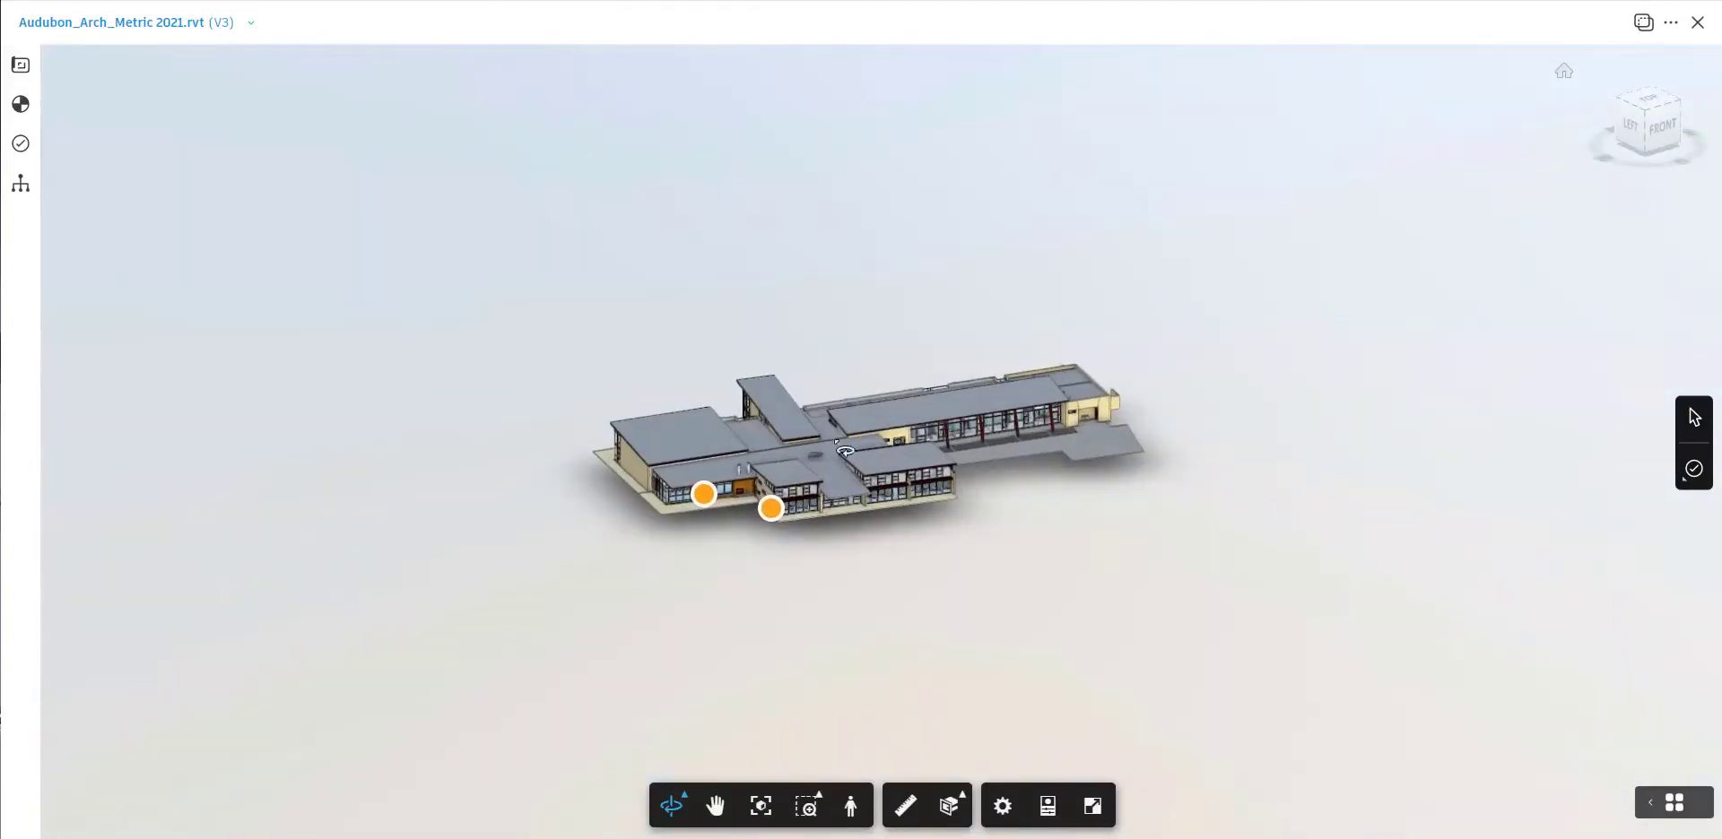
pyautogui.scroll(8, 841, 493)
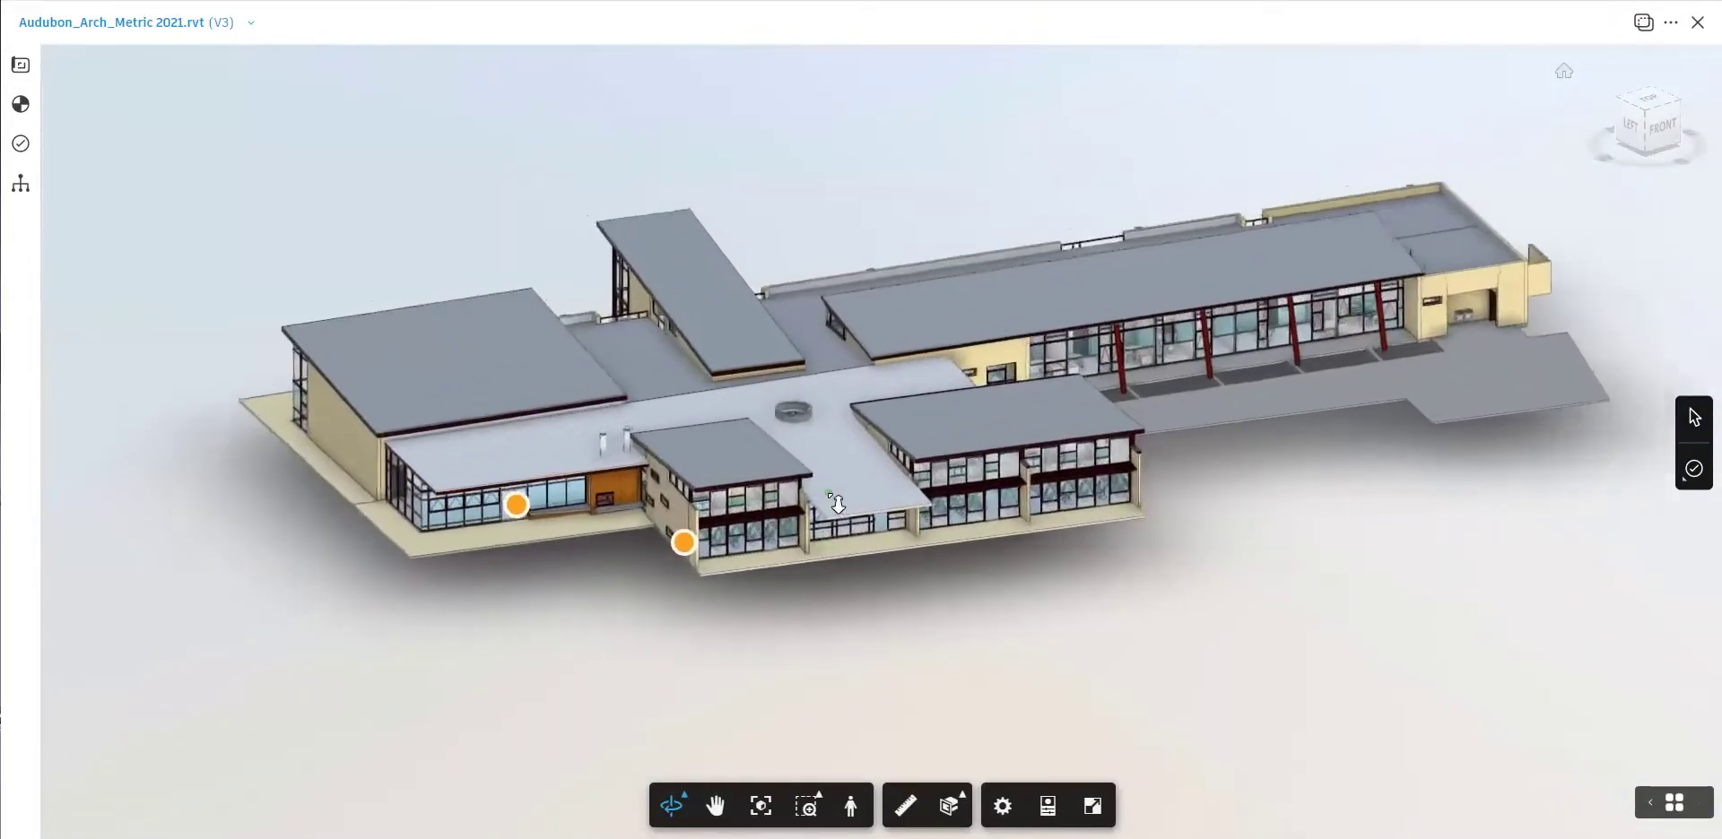
pyautogui.scroll(10, 835, 509)
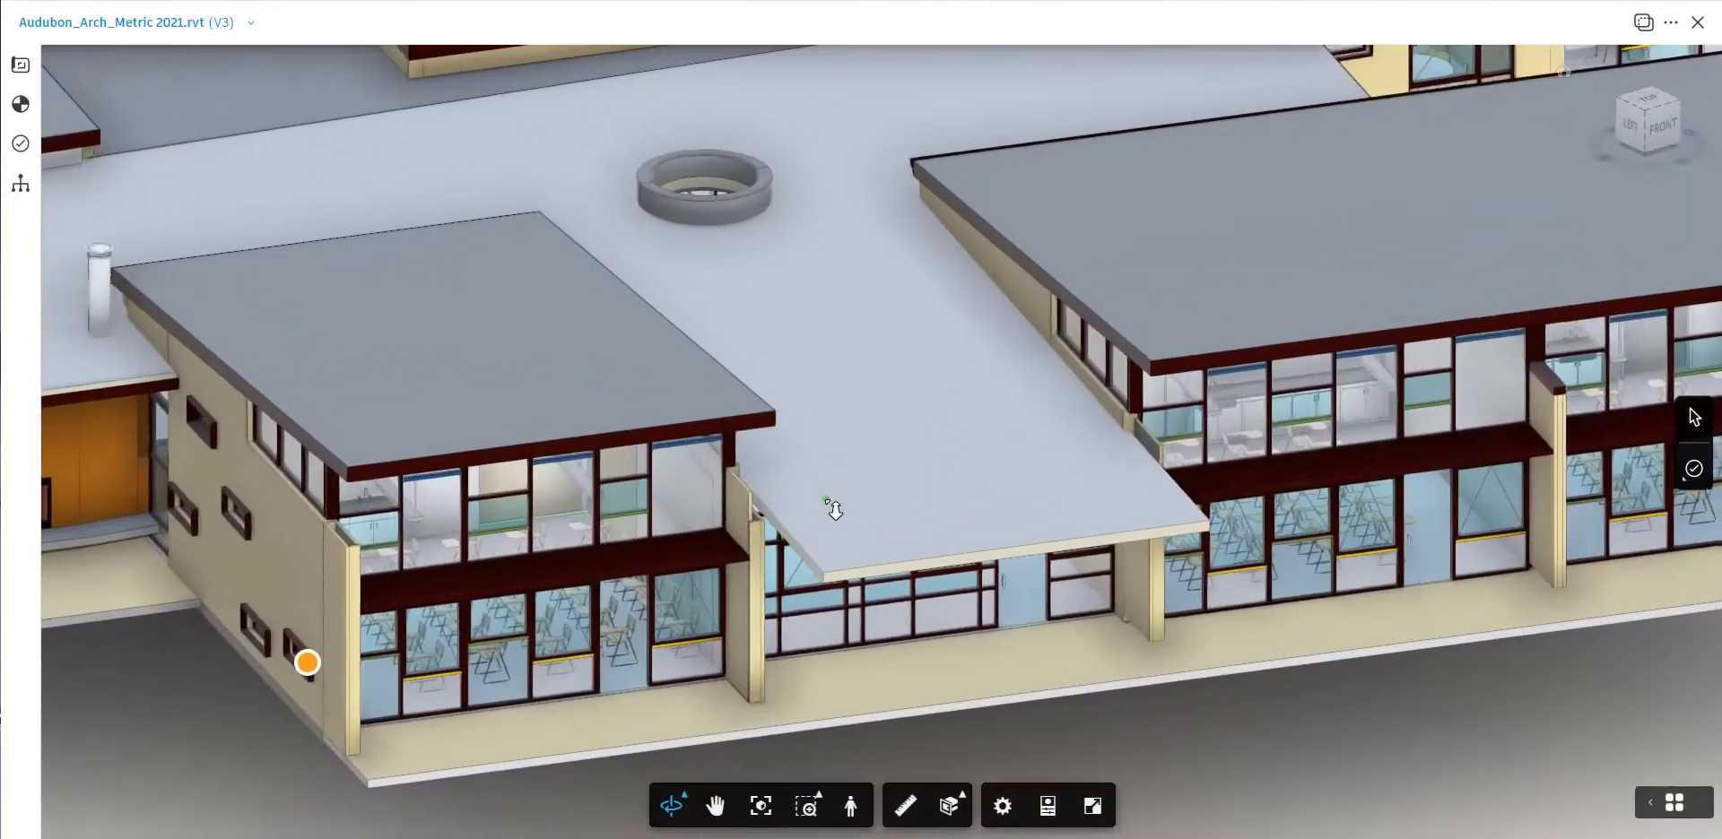
pyautogui.click(715, 805)
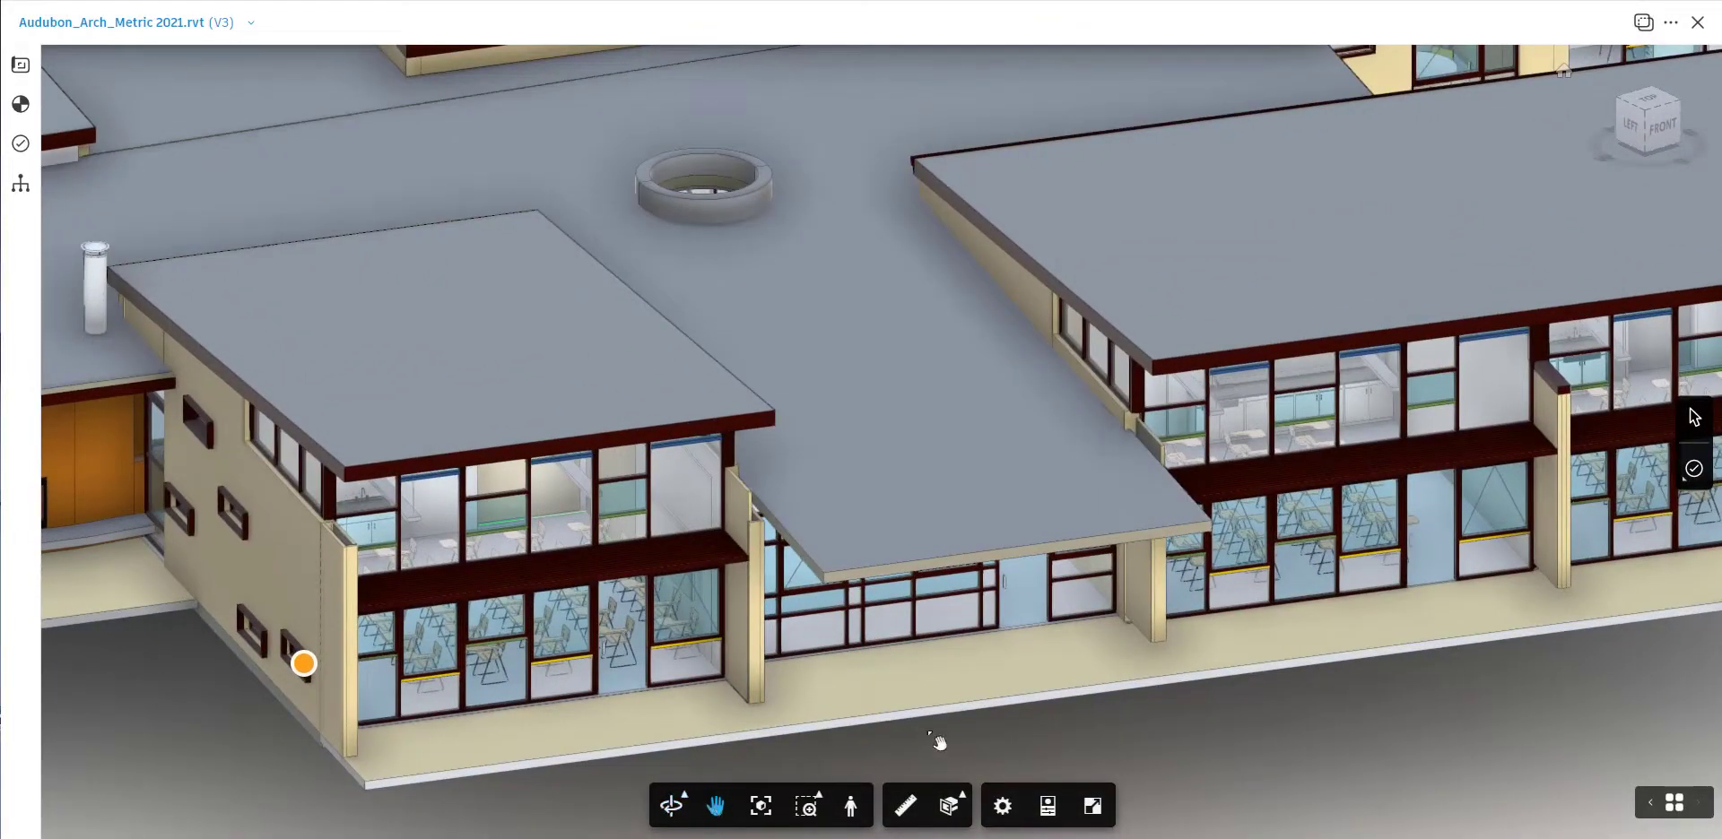
pyautogui.moveTo(1260, 637); pyautogui.dragTo(485, 637)
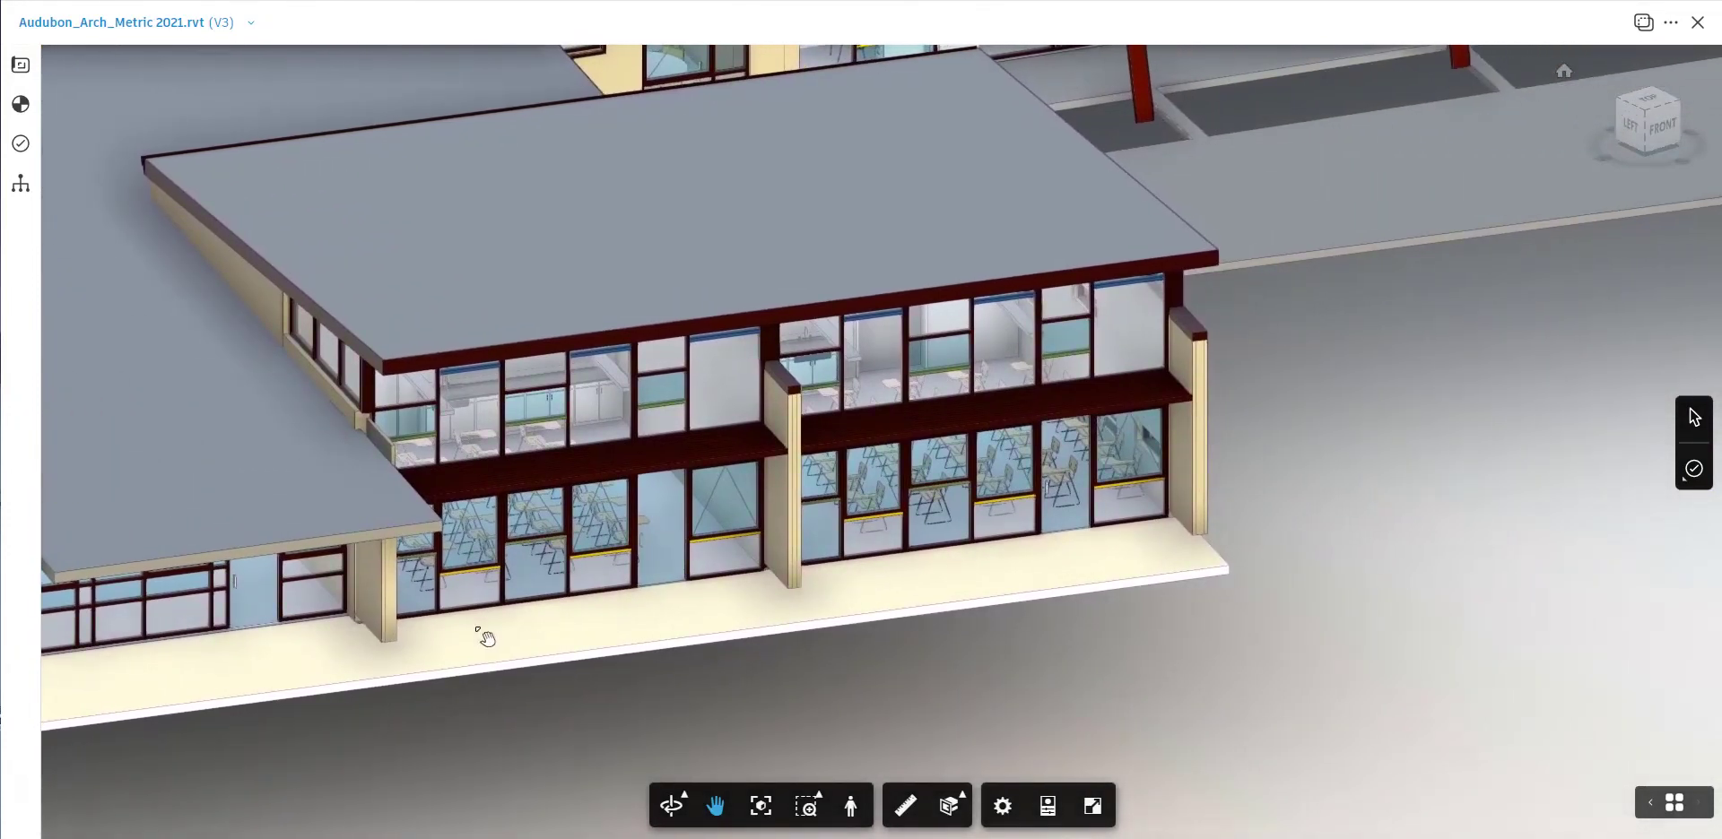
# Inspect the ground-floor glazing of the front wing with Zoom Window, and fit the whole model in view.
pyautogui.click(806, 809)
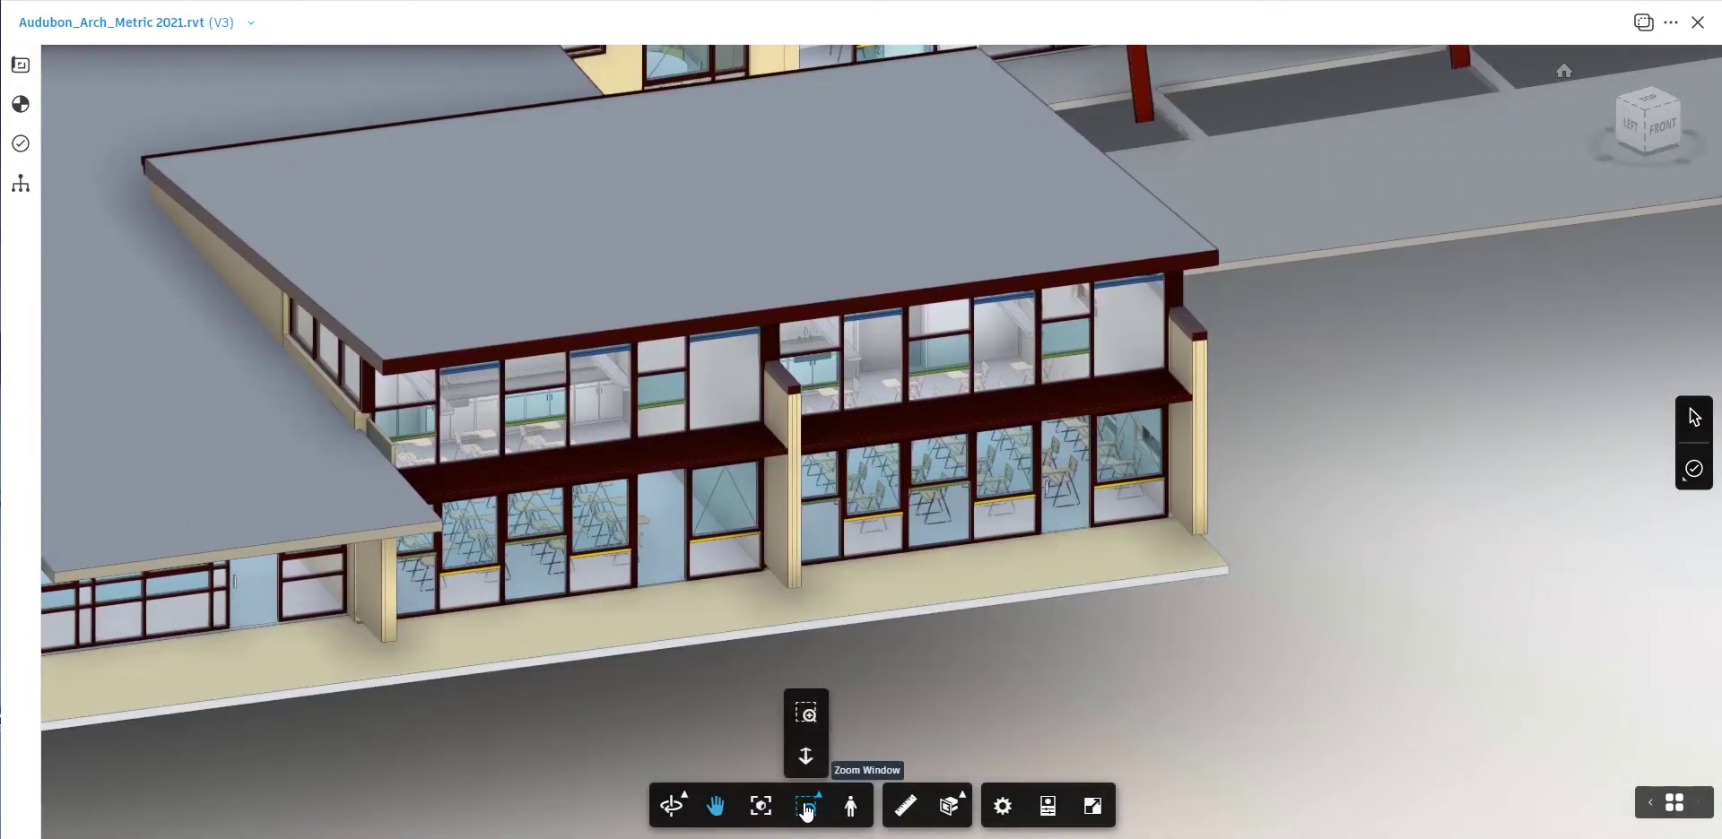
pyautogui.click(805, 714)
pyautogui.moveTo(817, 481); pyautogui.dragTo(978, 597)
pyautogui.scroll(-10, 861, 652)
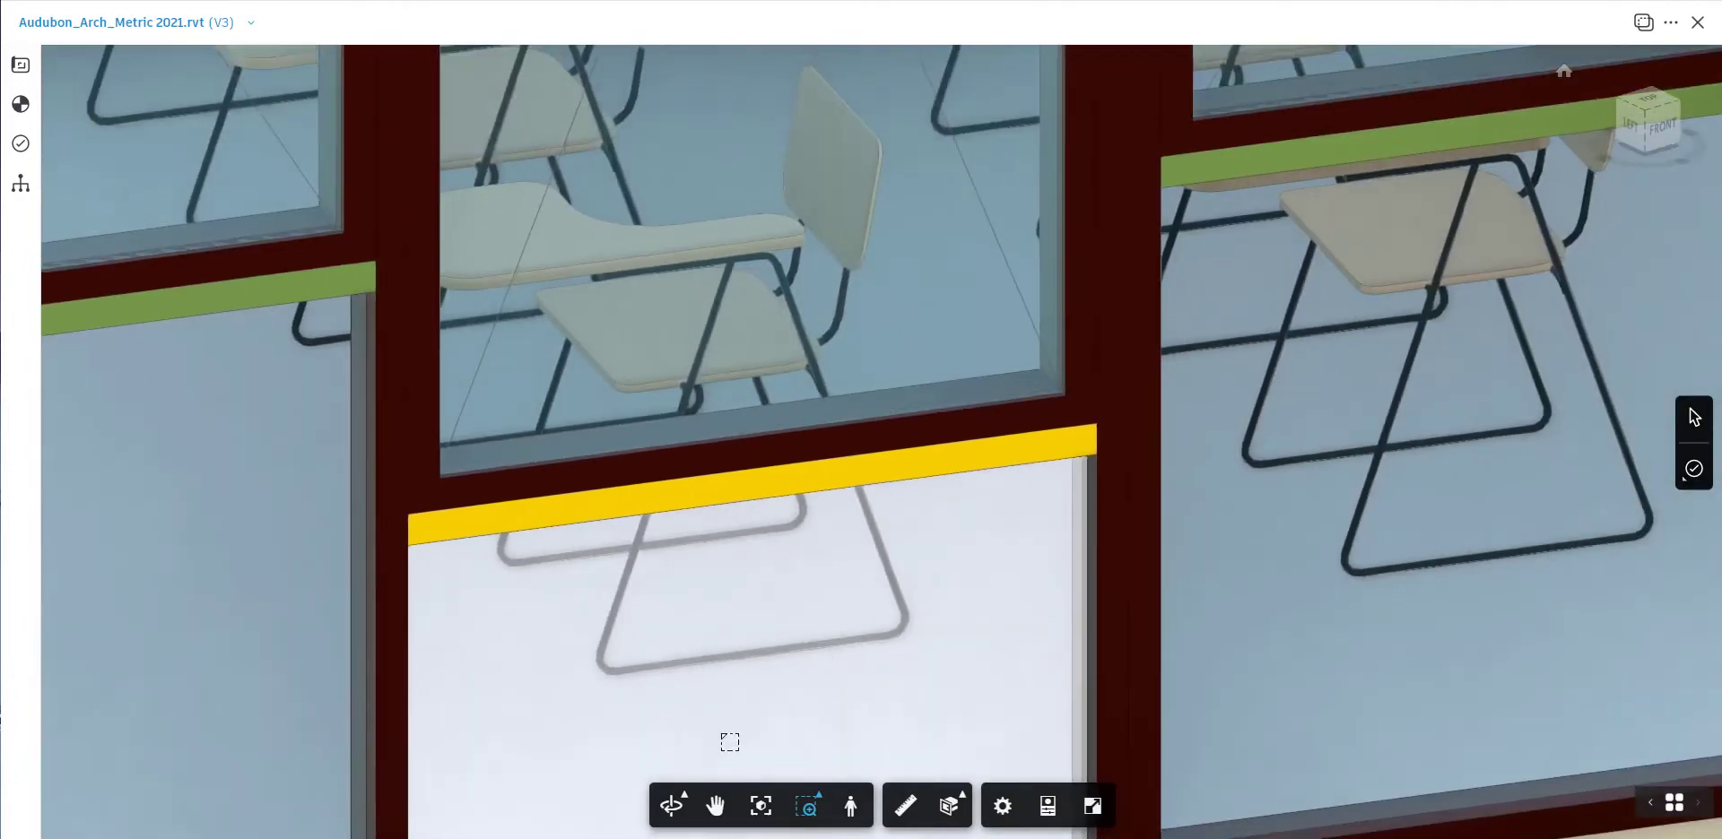
pyautogui.click(759, 810)
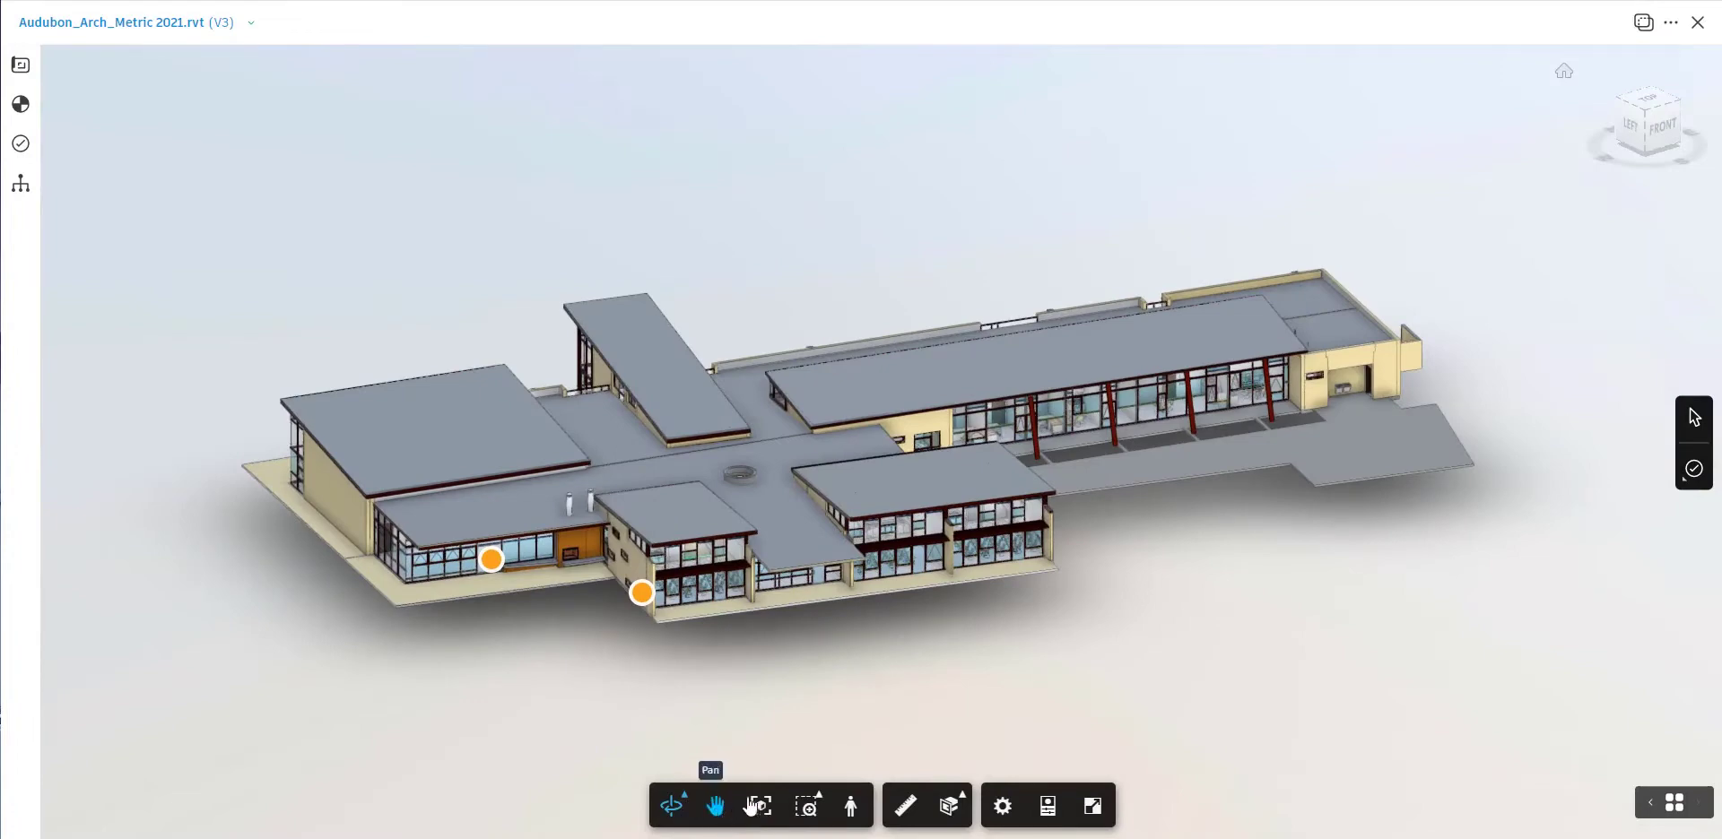
# Orbit the building to a lower angle and window-zoom to the ground-floor windows of the smaller classroom wing.
pyautogui.click(806, 803)
pyautogui.moveTo(613, 531)
pyautogui.keyDown('shift'); pyautogui.mouseDown(button='middle')
pyautogui.moveTo(704, 704)
pyautogui.moveTo(621, 502)
pyautogui.mouseUp(button='middle'); pyautogui.keyUp('shift')
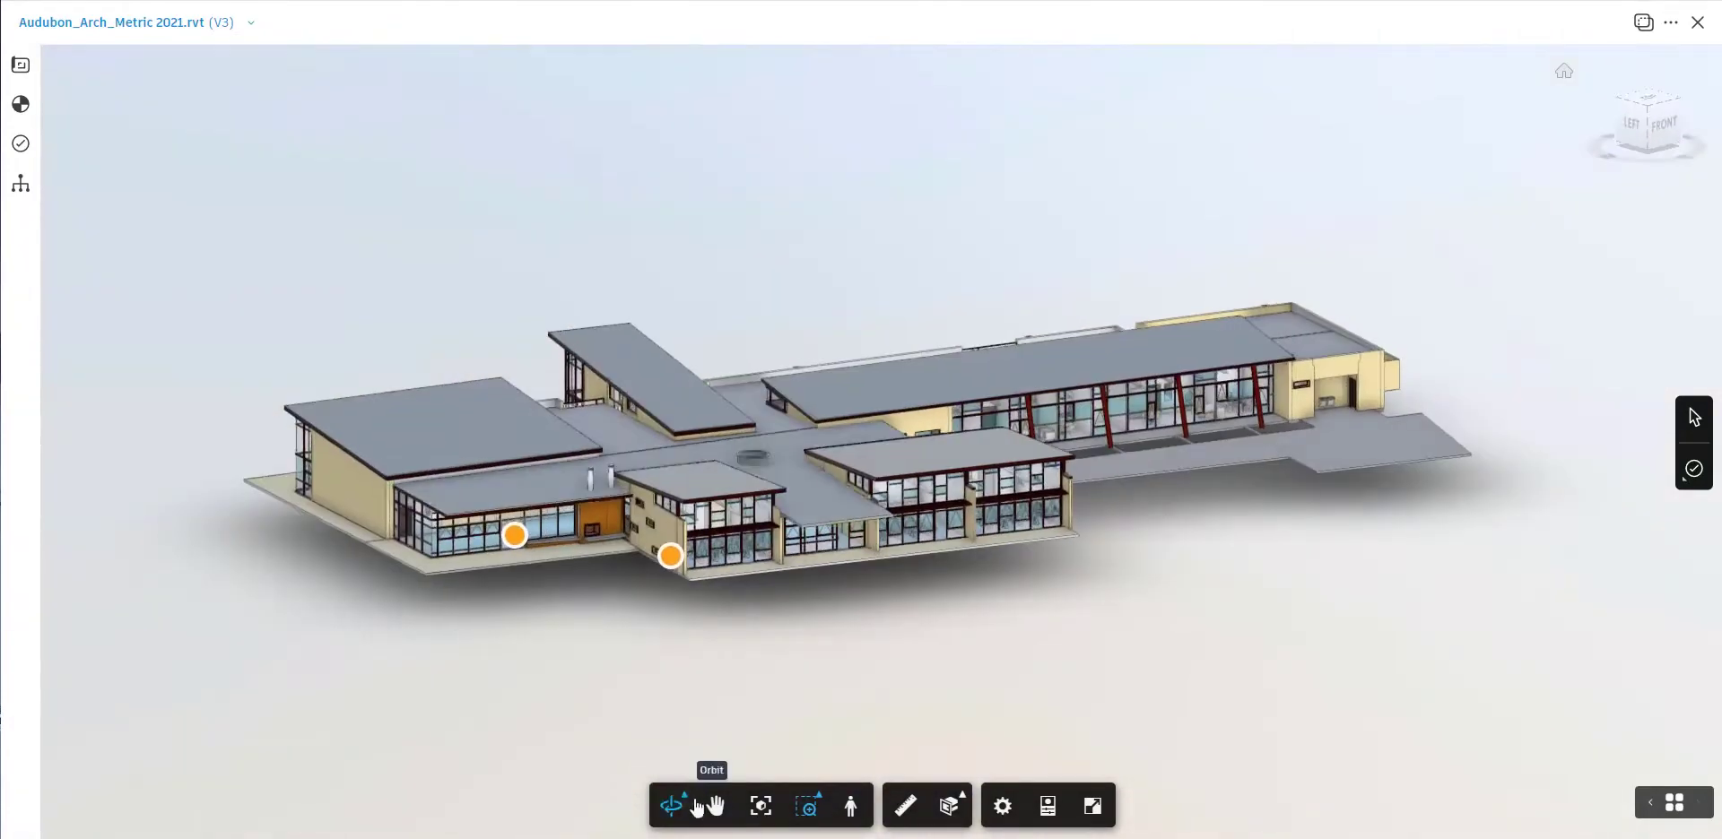
pyautogui.click(809, 809)
pyautogui.moveTo(721, 570); pyautogui.dragTo(832, 632)
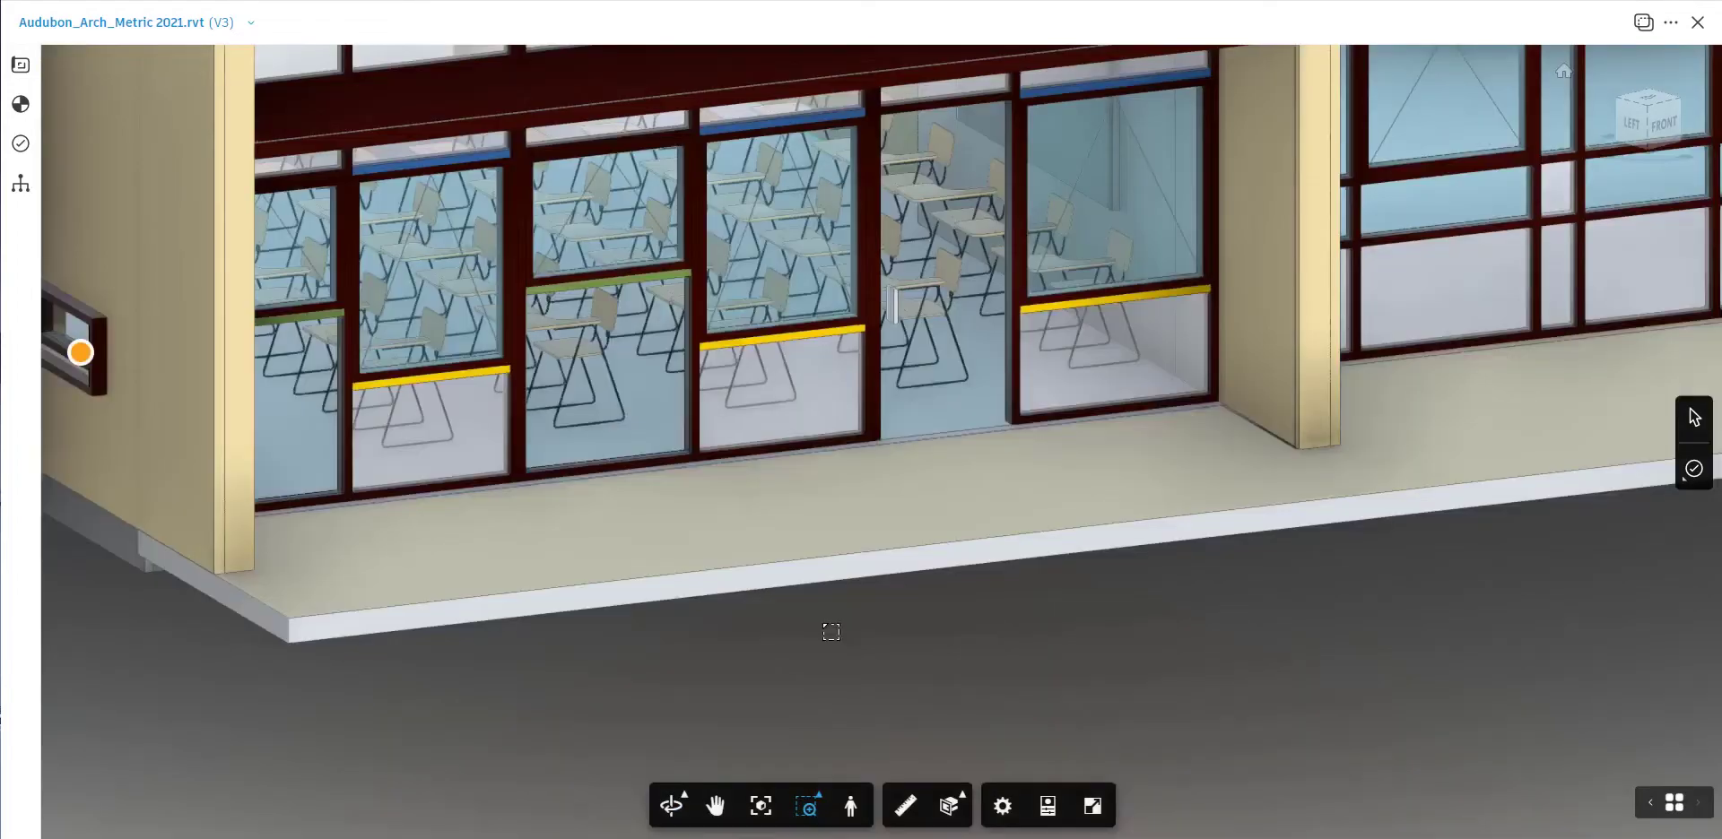
# Start first-person navigation and walk from the terrace through the glazing into the classroom.
pyautogui.click(851, 810)
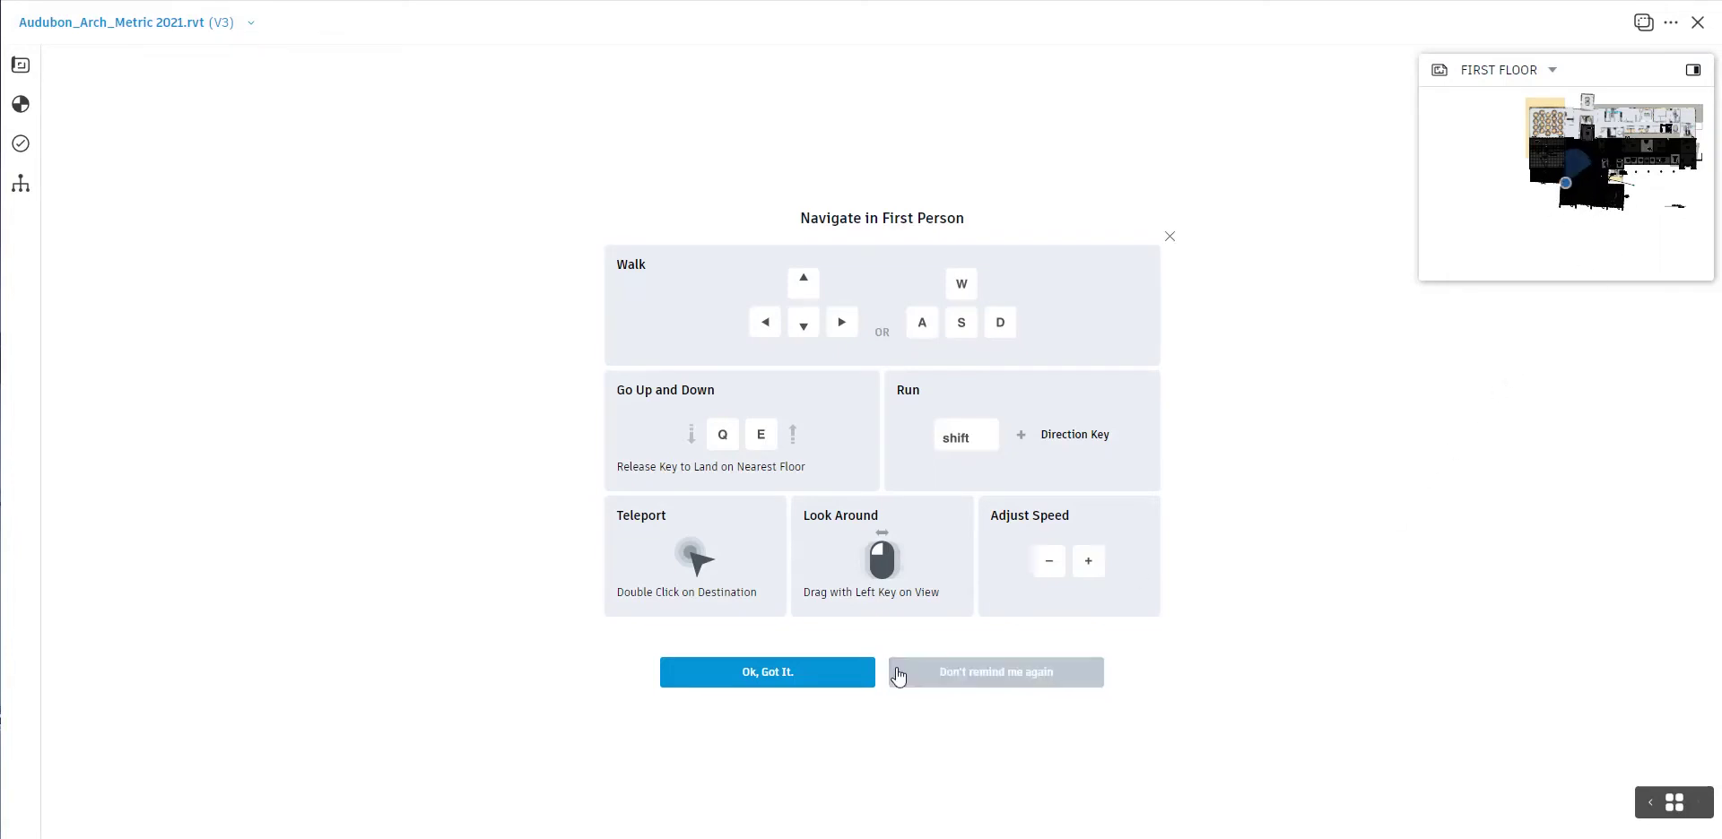
pyautogui.click(782, 674)
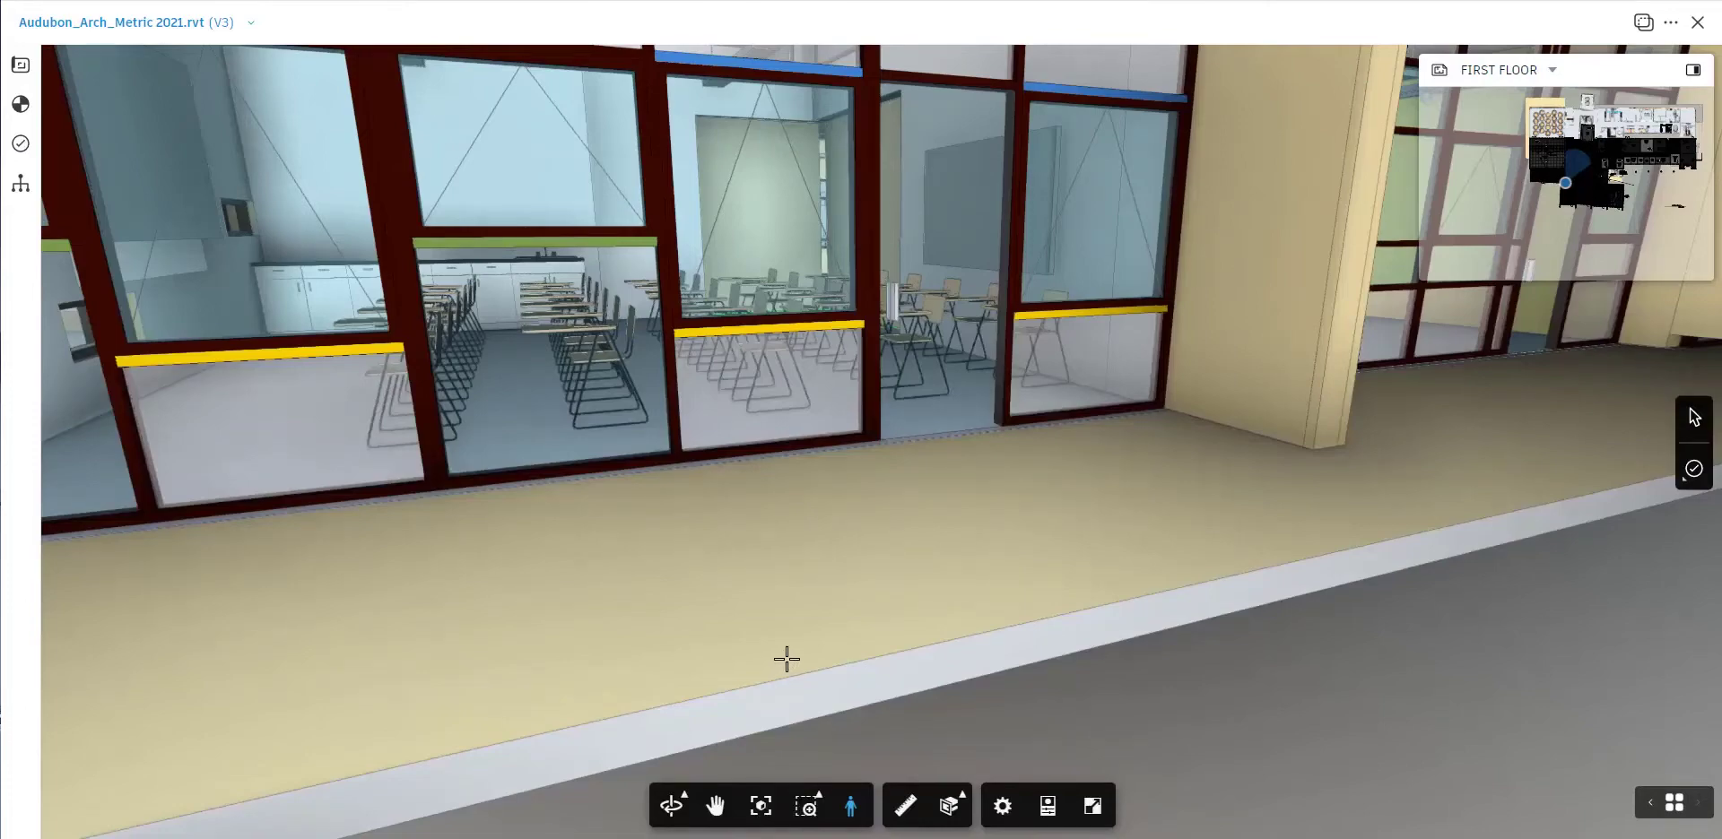
pyautogui.moveTo(798, 557)
pyautogui.mouseDown()
pyautogui.moveTo(799, 513)
pyautogui.moveTo(804, 529)
pyautogui.mouseUp()
pyautogui.press('Up')
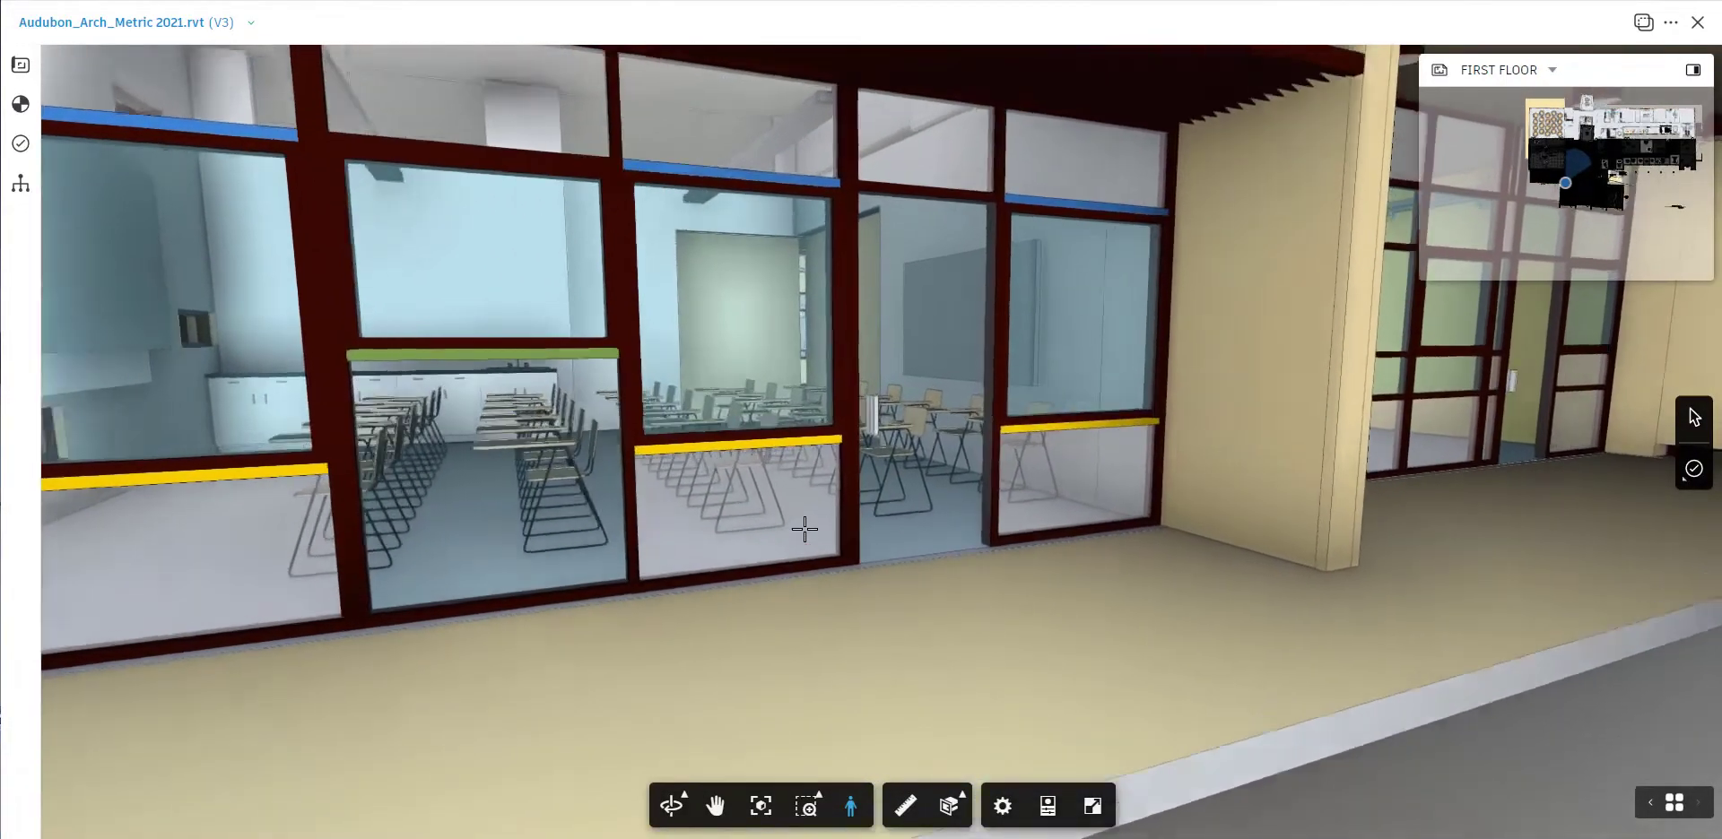
pyautogui.press('Up')
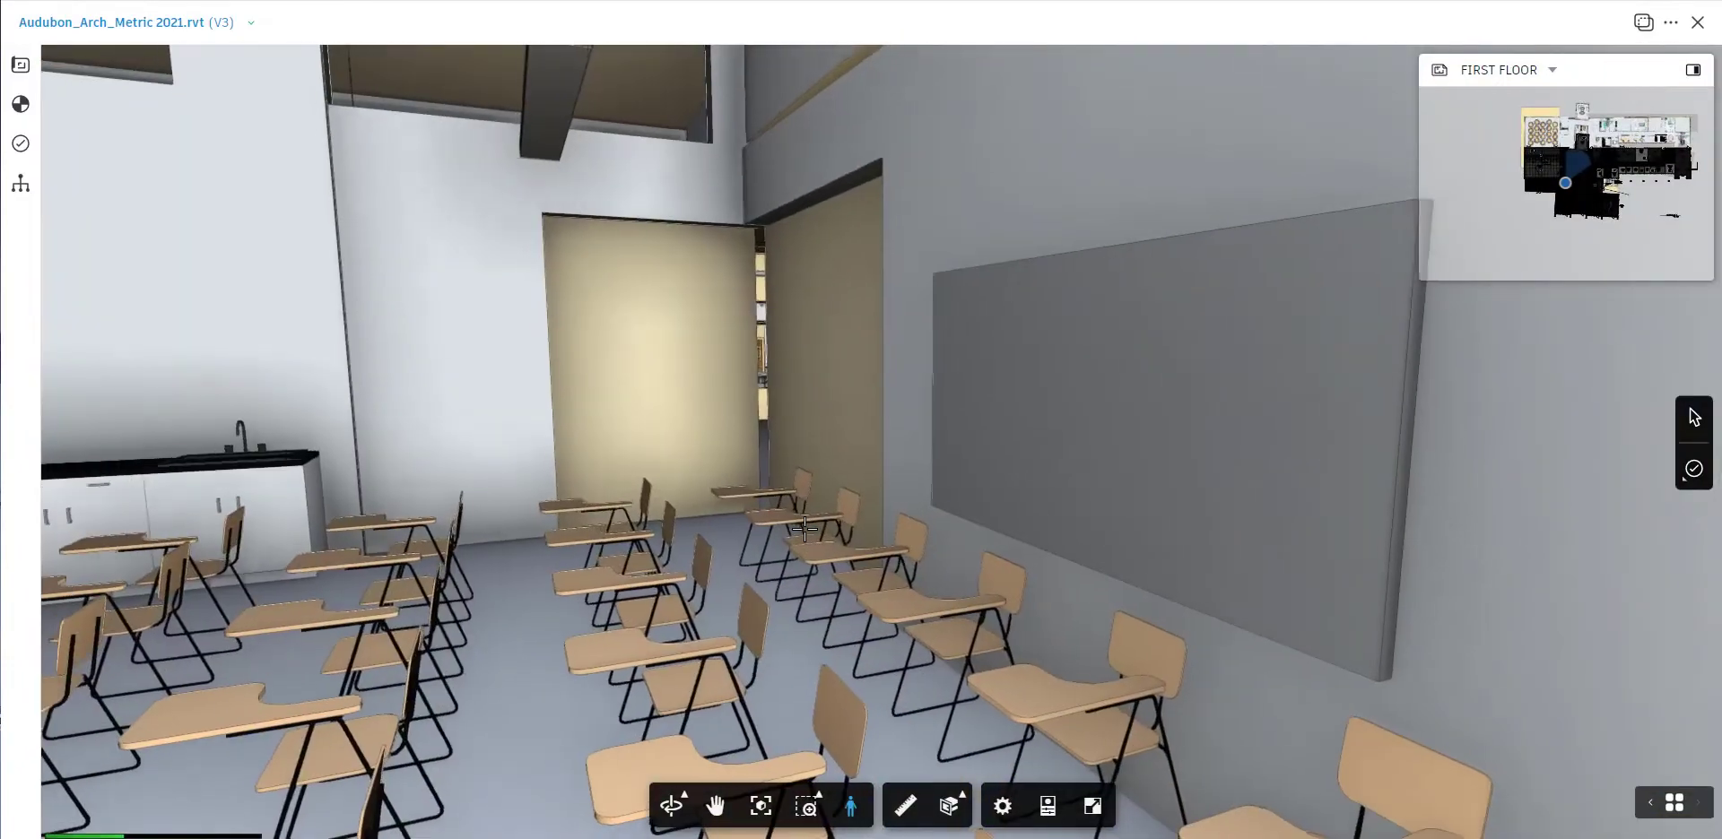
pyautogui.press('Up')
# Look around the classroom's side wall, desks and sink, and walk towards its far corner.
pyautogui.press('Left')
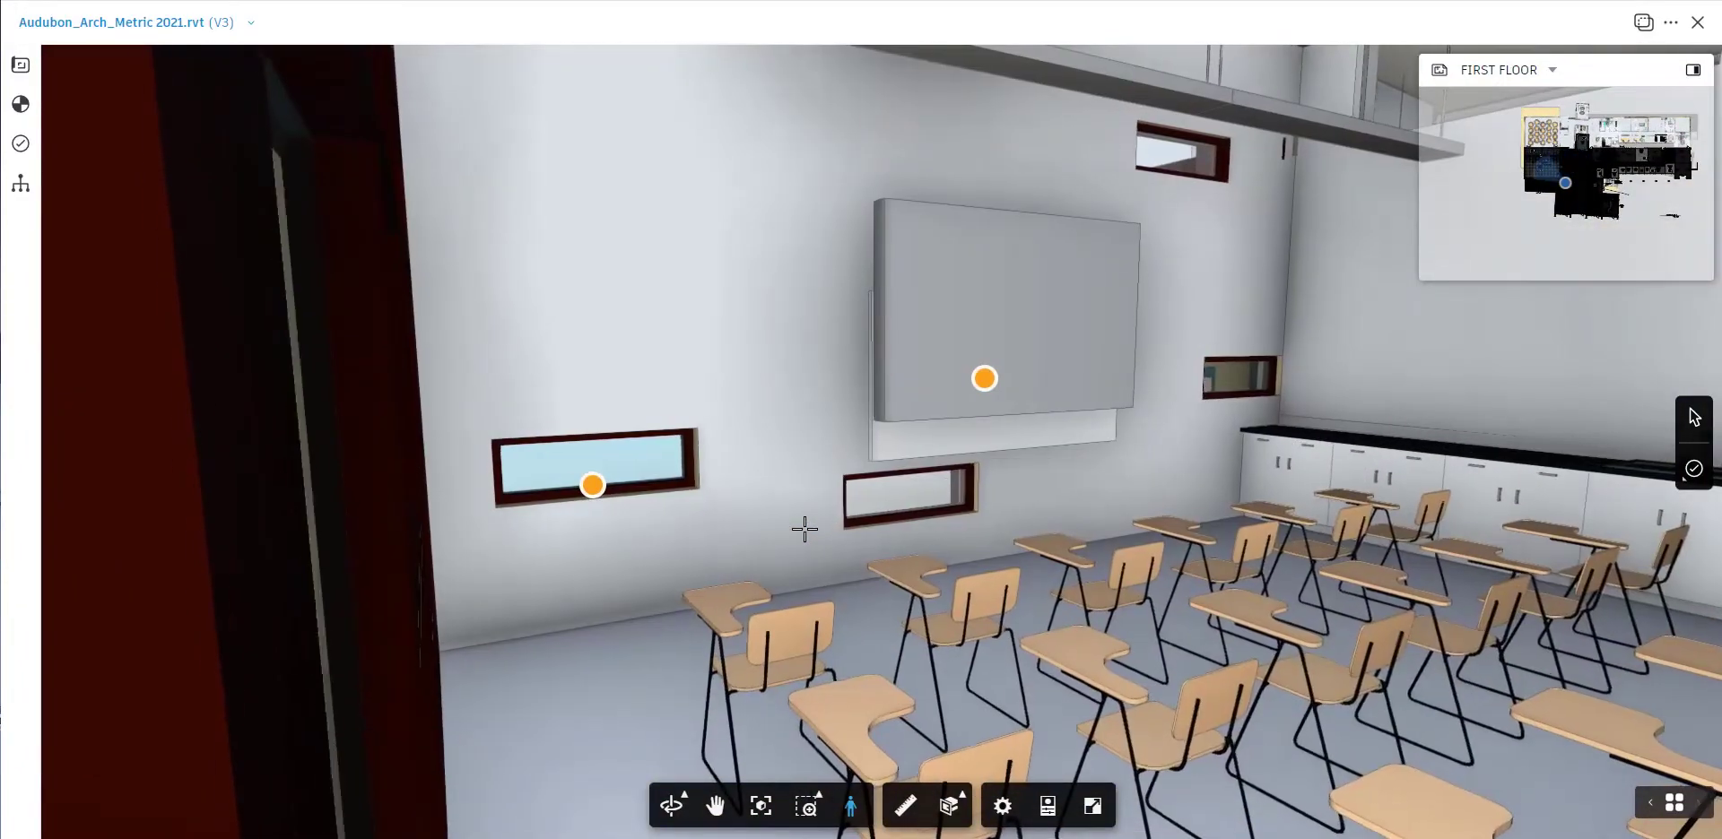
pyautogui.press('Up')
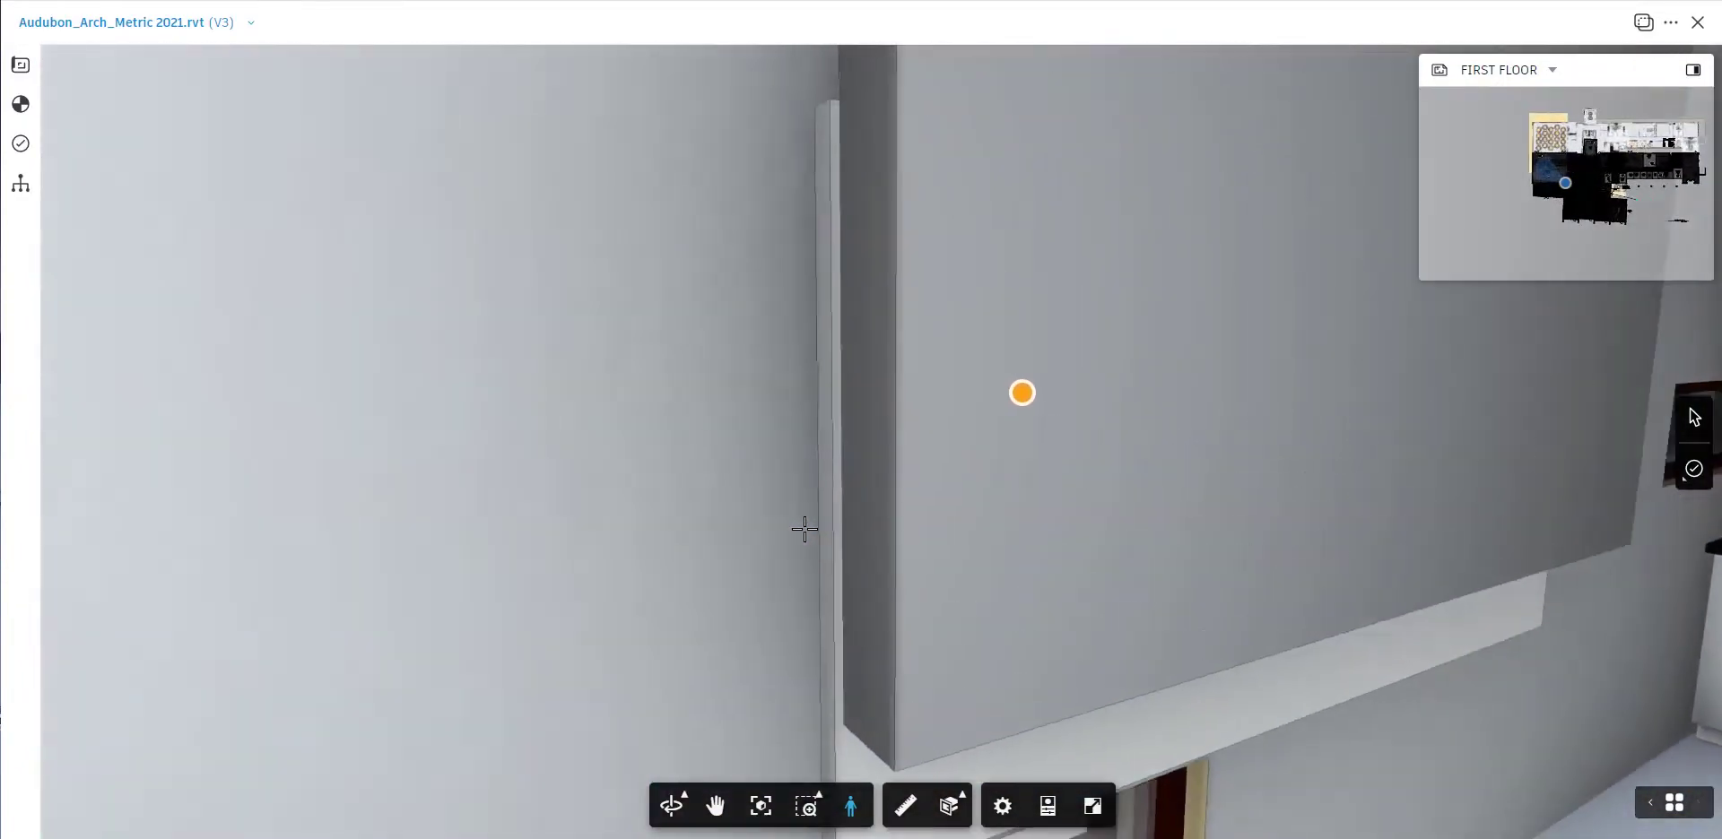
pyautogui.press('Right')
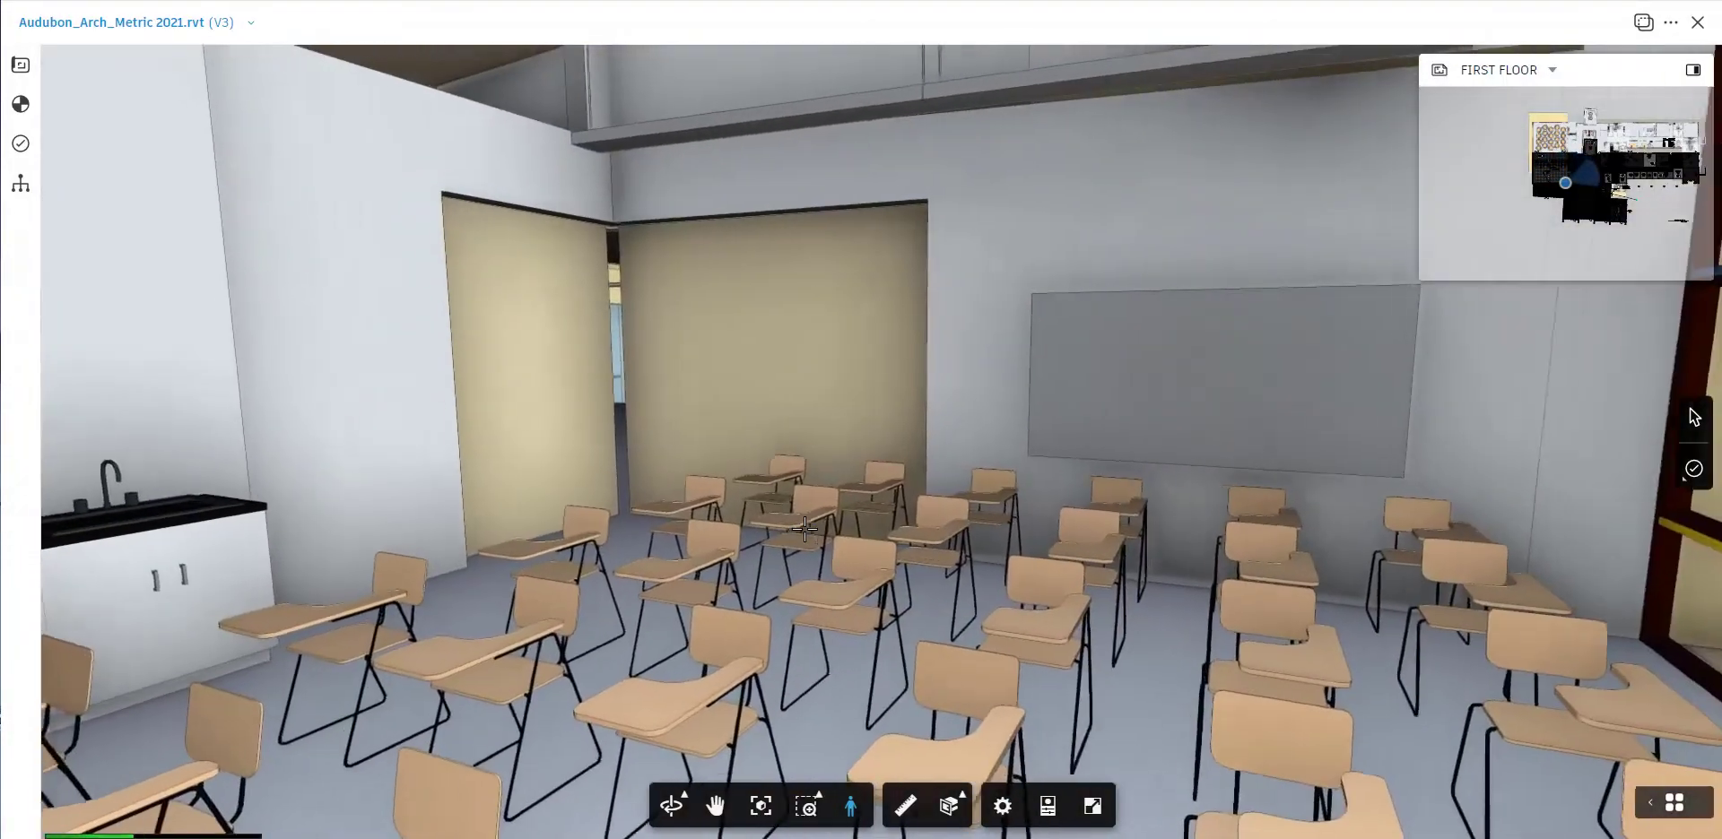
pyautogui.press('Left')
pyautogui.press('Up')
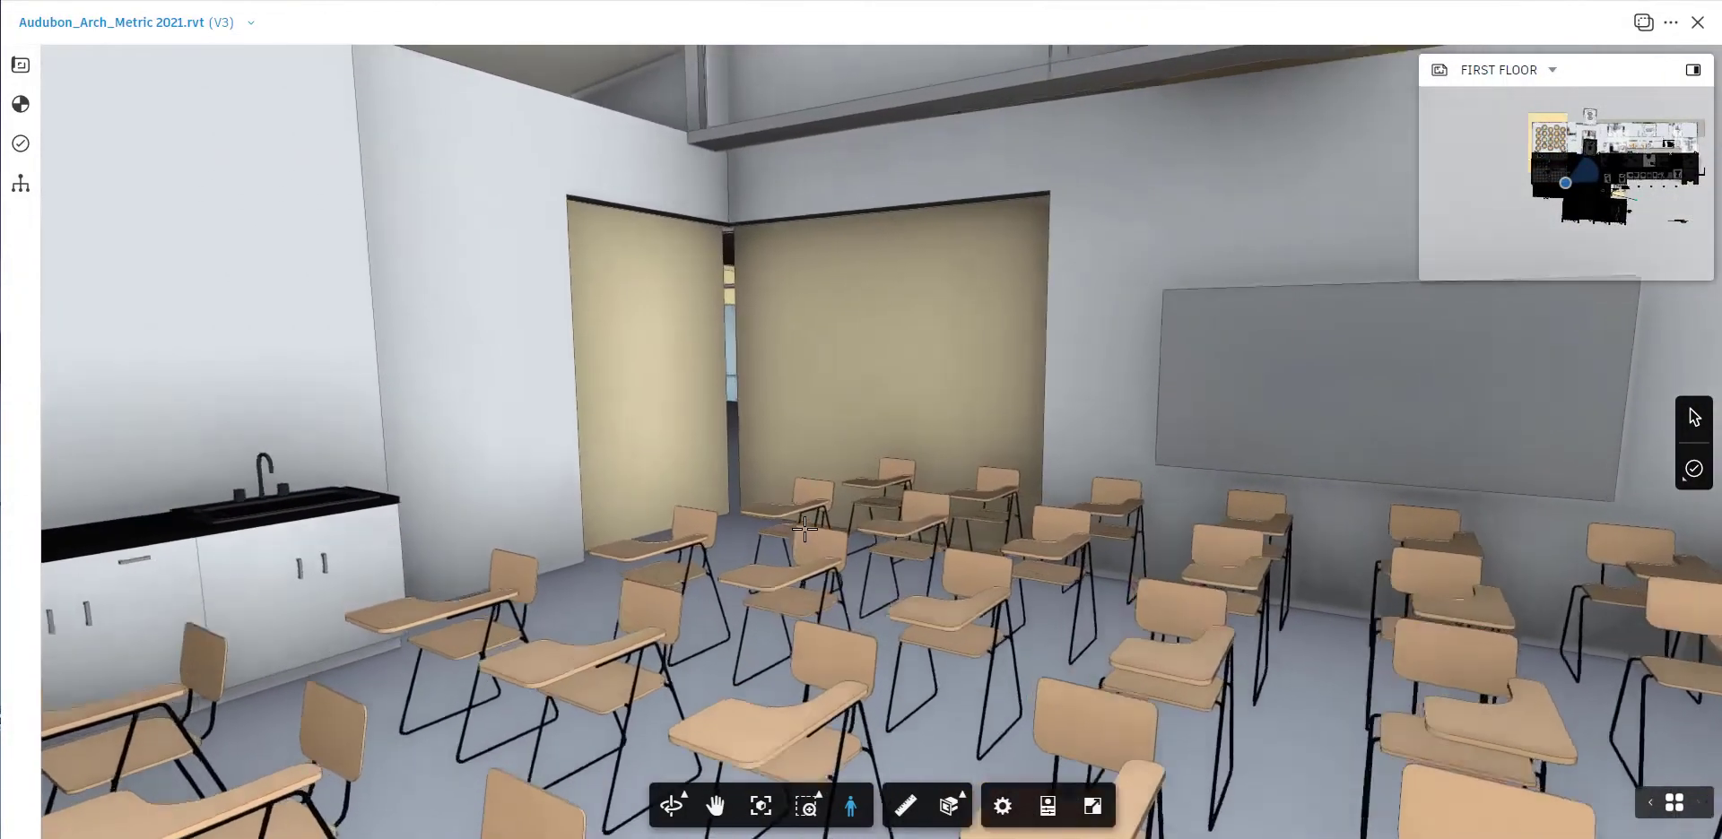
pyautogui.press('Up')
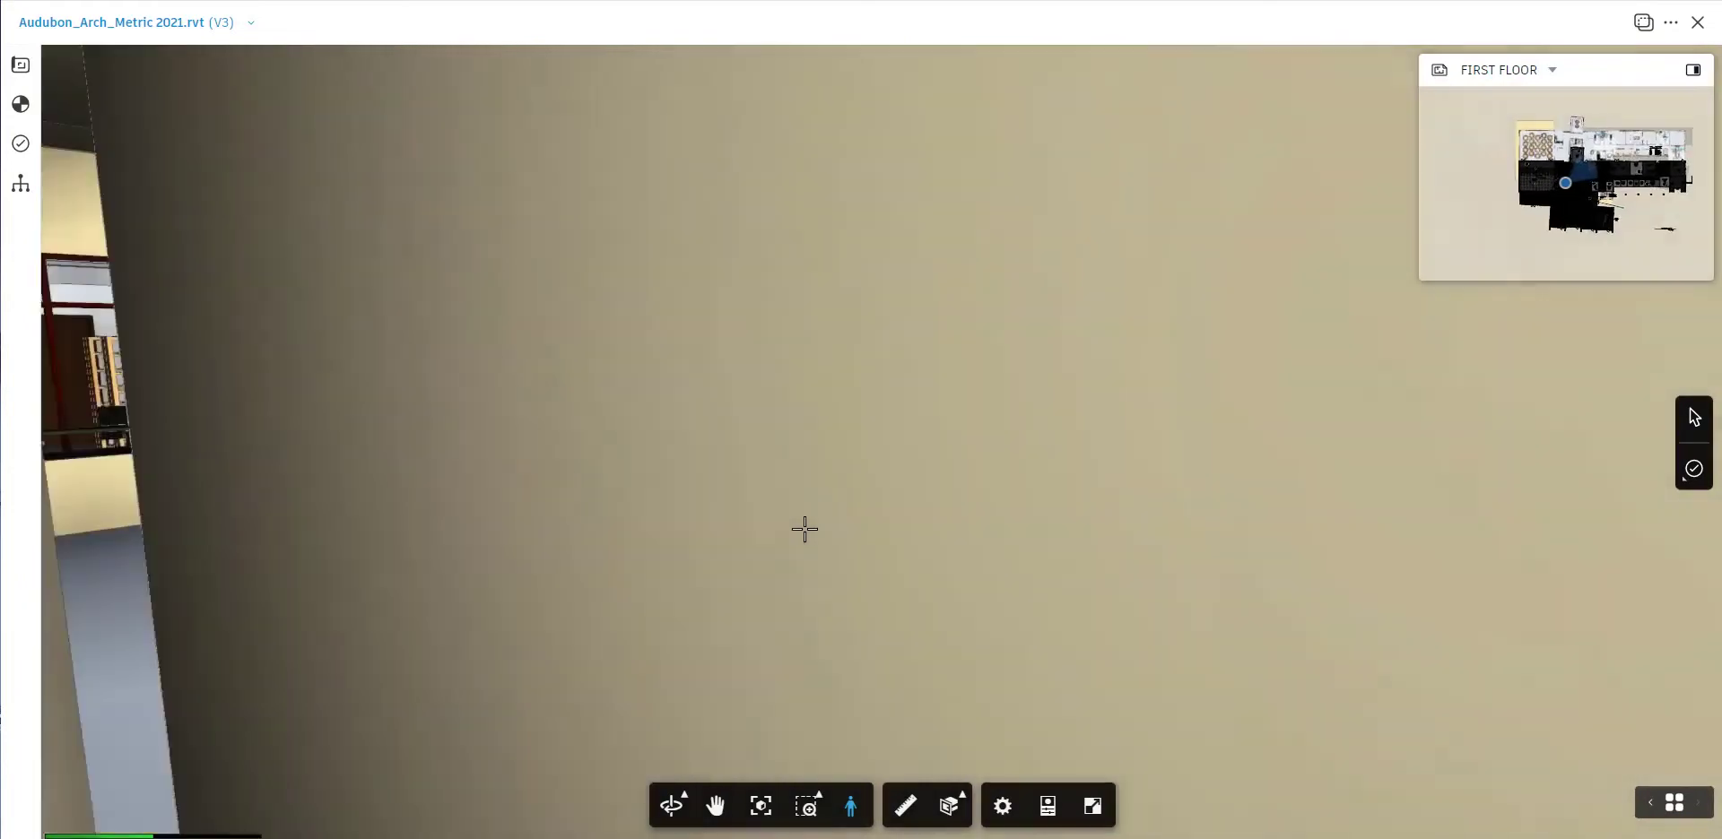
# Walk out of the classroom into the main hall and look around near the reception desk.
pyautogui.press('Left')
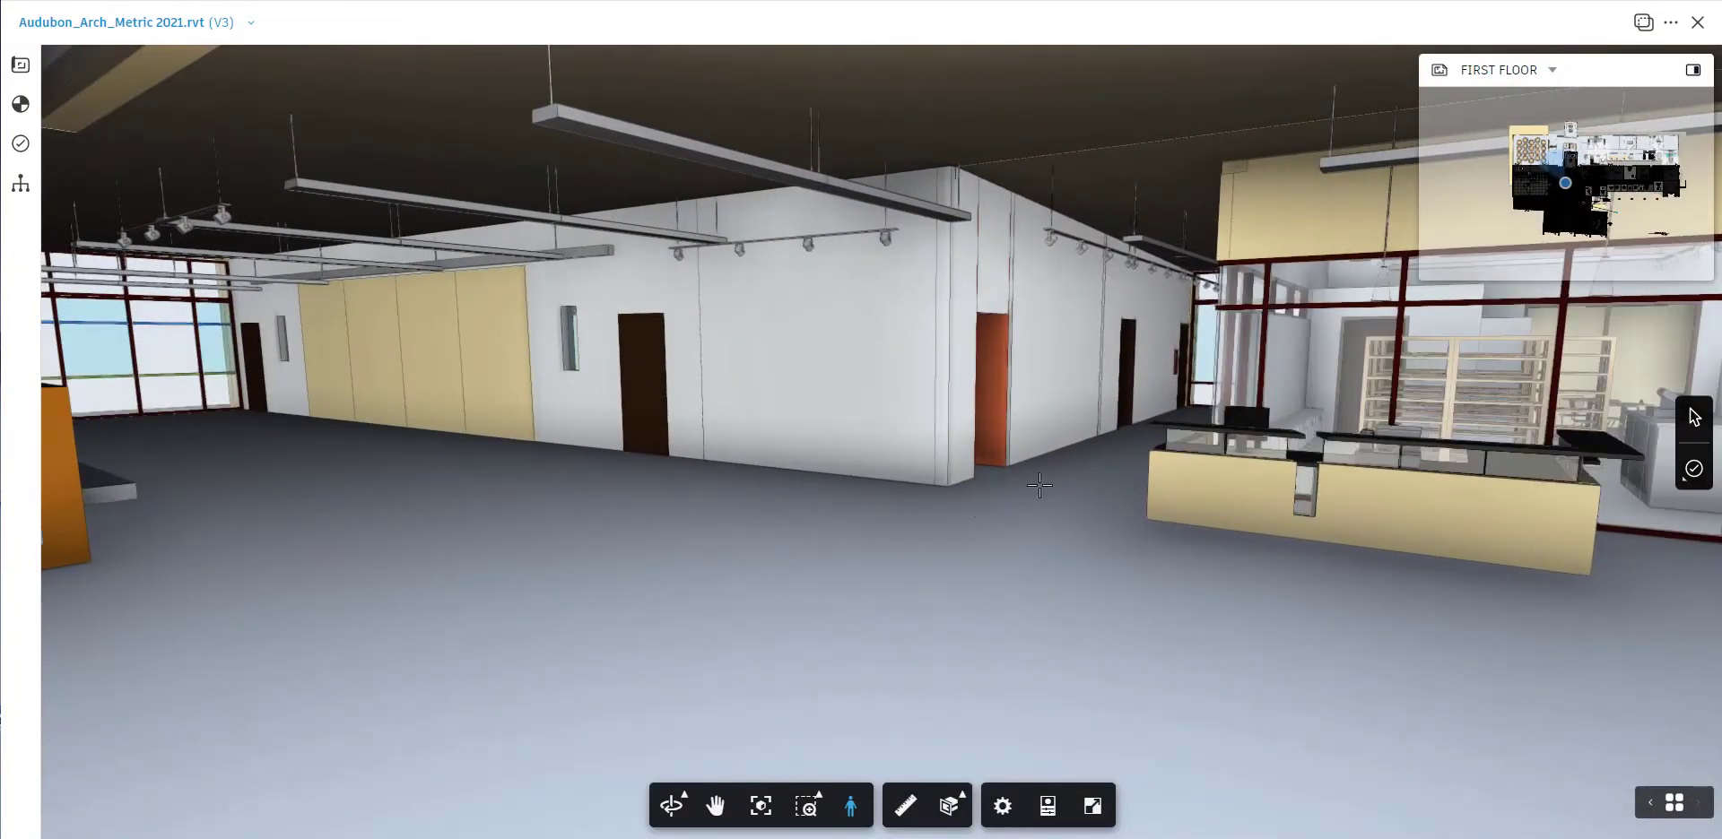
pyautogui.press('Up')
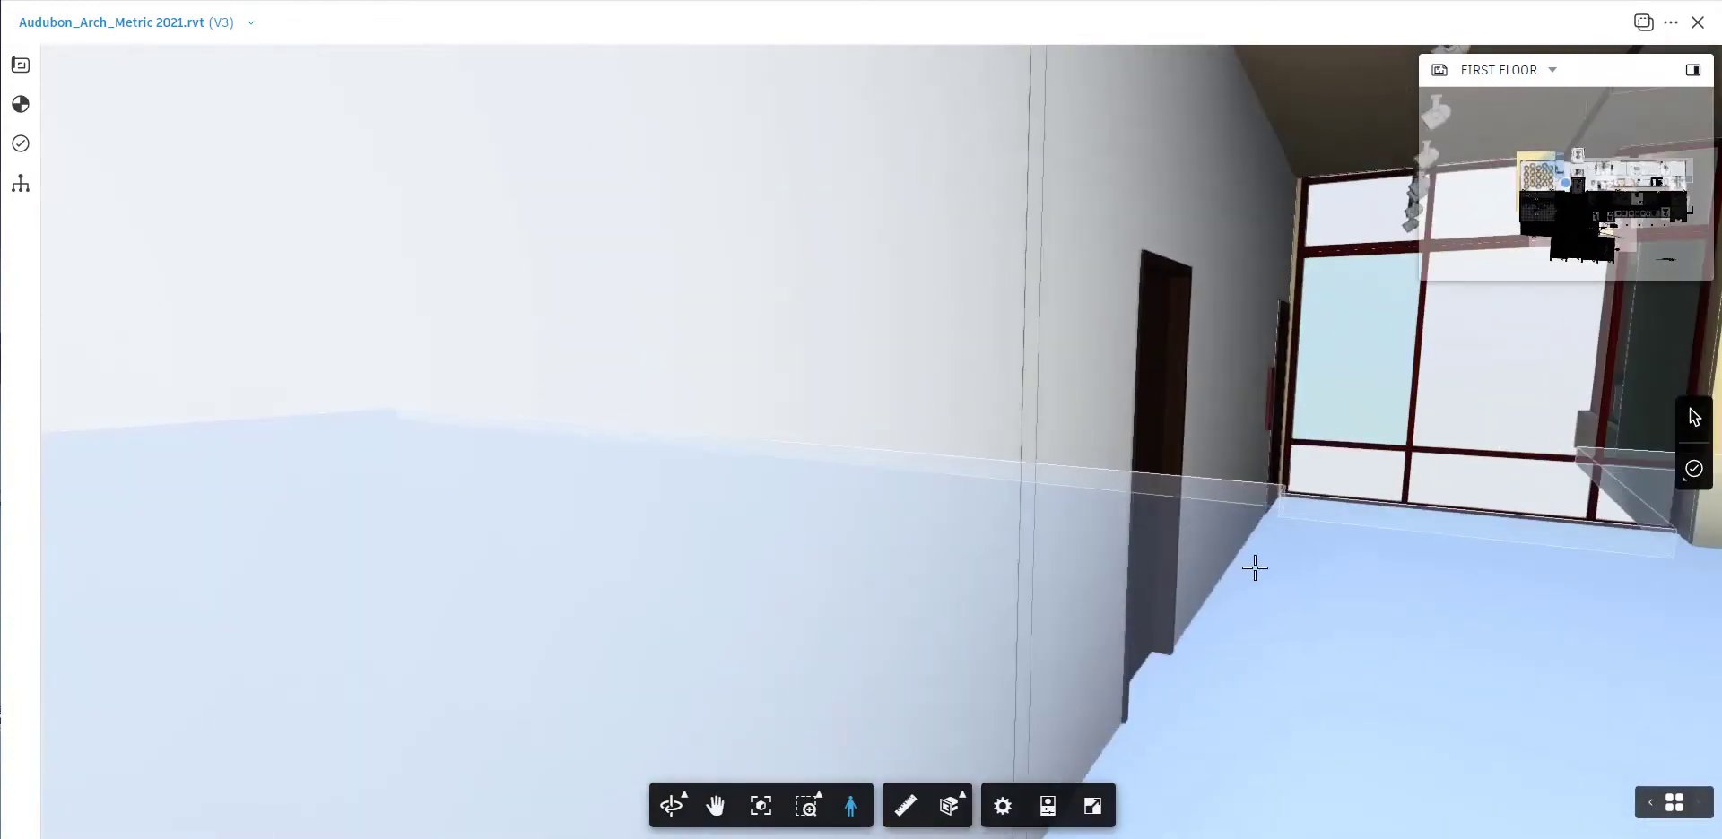
pyautogui.moveTo(1474, 550); pyautogui.dragTo(852, 564)
# Leave first-person navigation for Orbit, fit the whole building in view and turn it towards the front.
pyautogui.click(669, 810)
pyautogui.moveTo(1038, 449); pyautogui.dragTo(1148, 379)
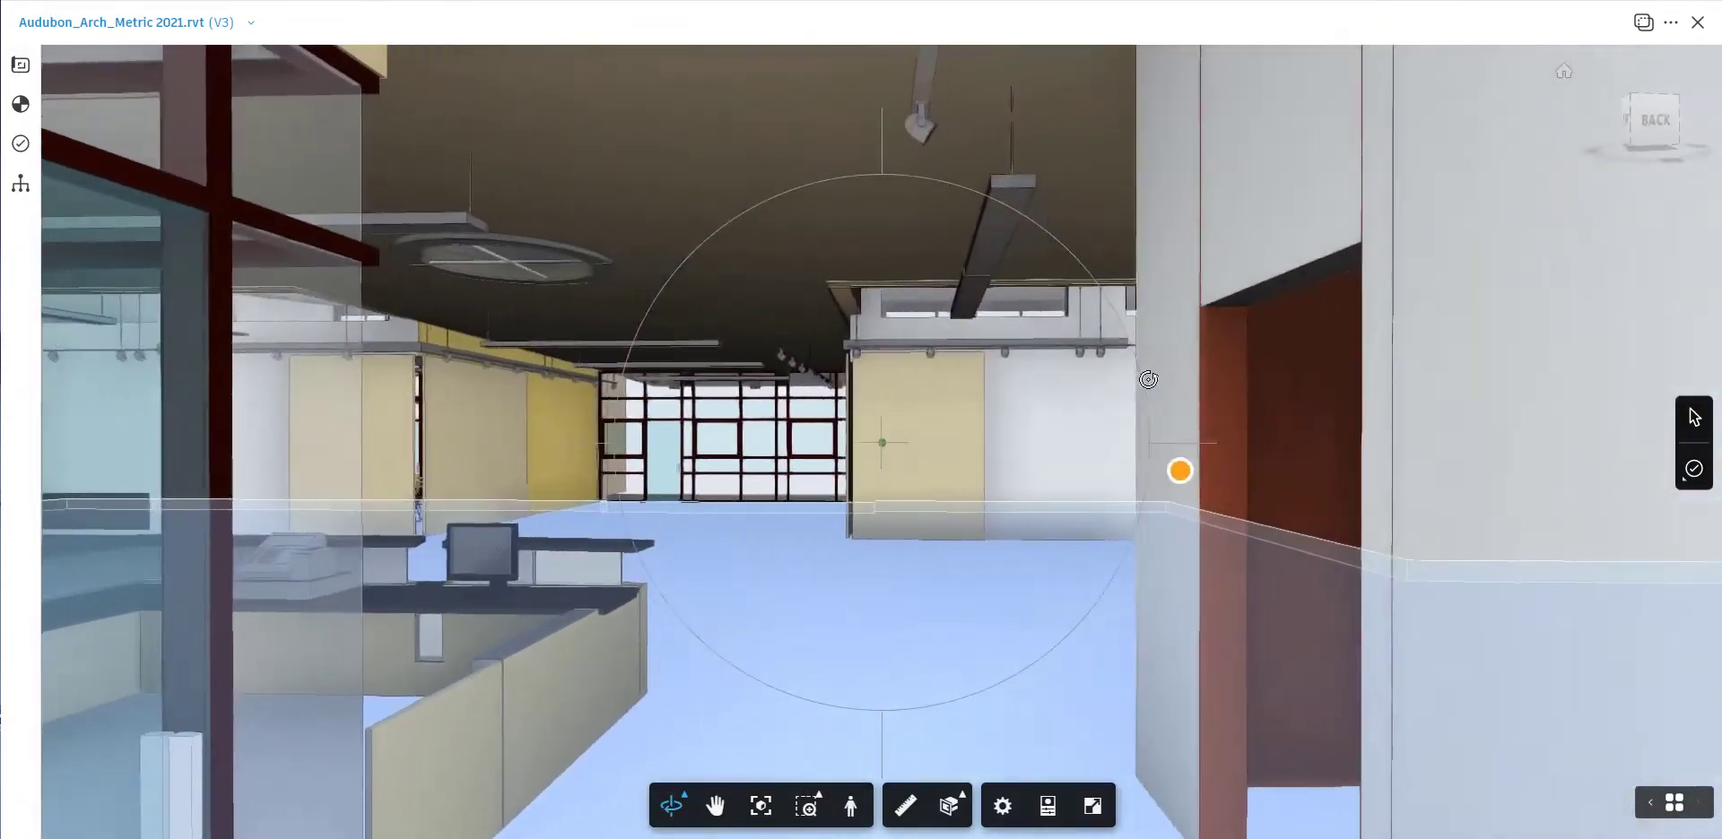
pyautogui.click(760, 808)
pyautogui.moveTo(939, 497); pyautogui.dragTo(1048, 503)
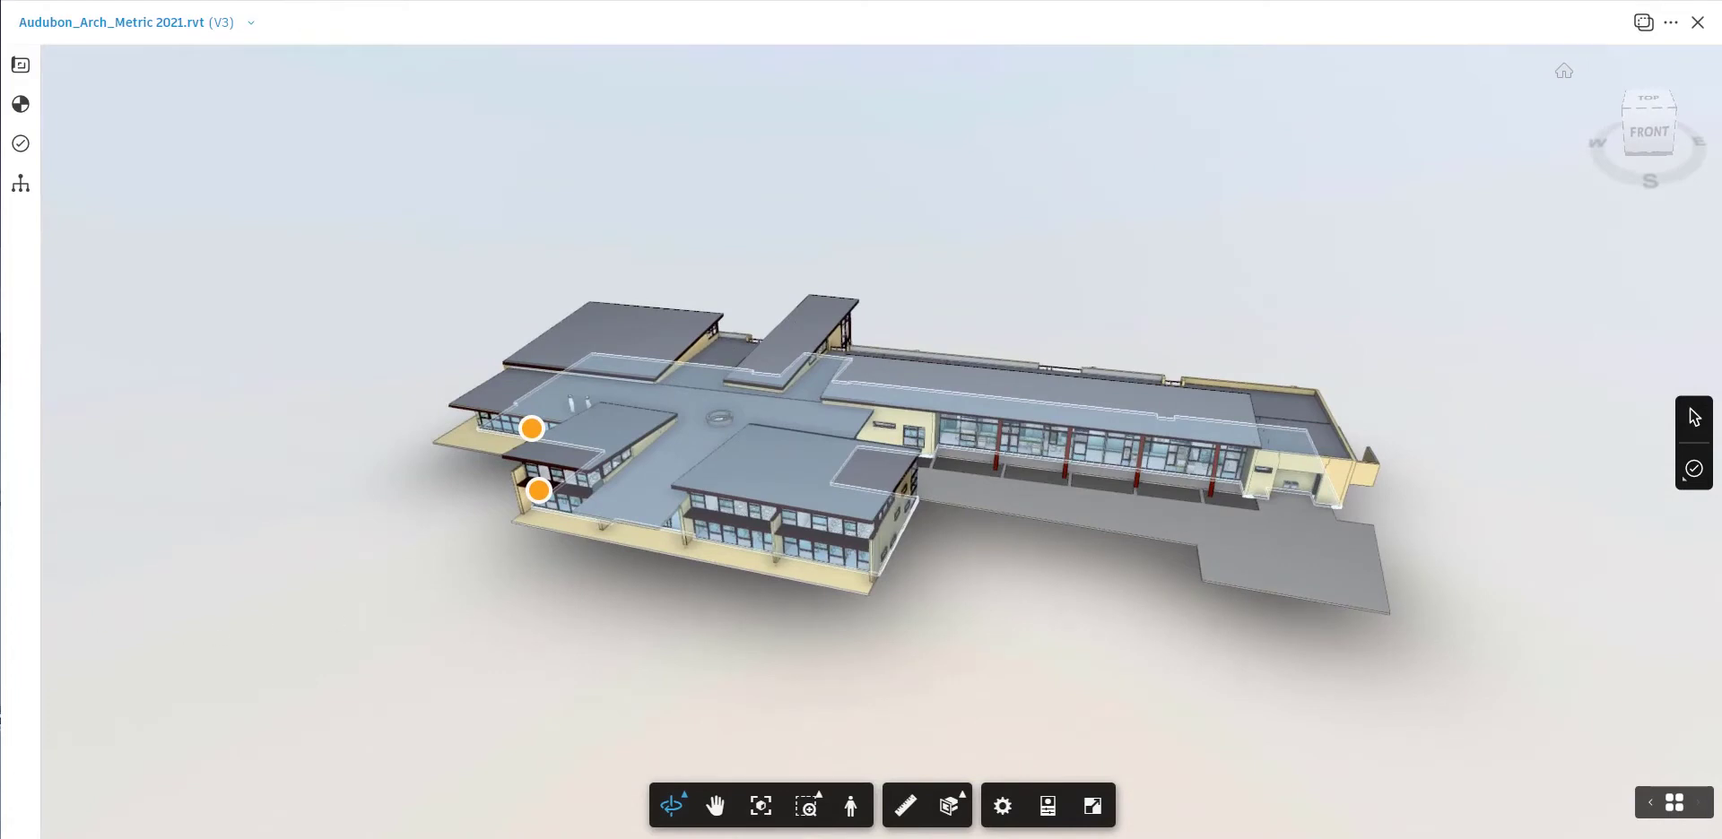
# Cut the building with a horizontal Z section plane, adjust its height, and examine the interior around the reception desk.
pyautogui.click(949, 810)
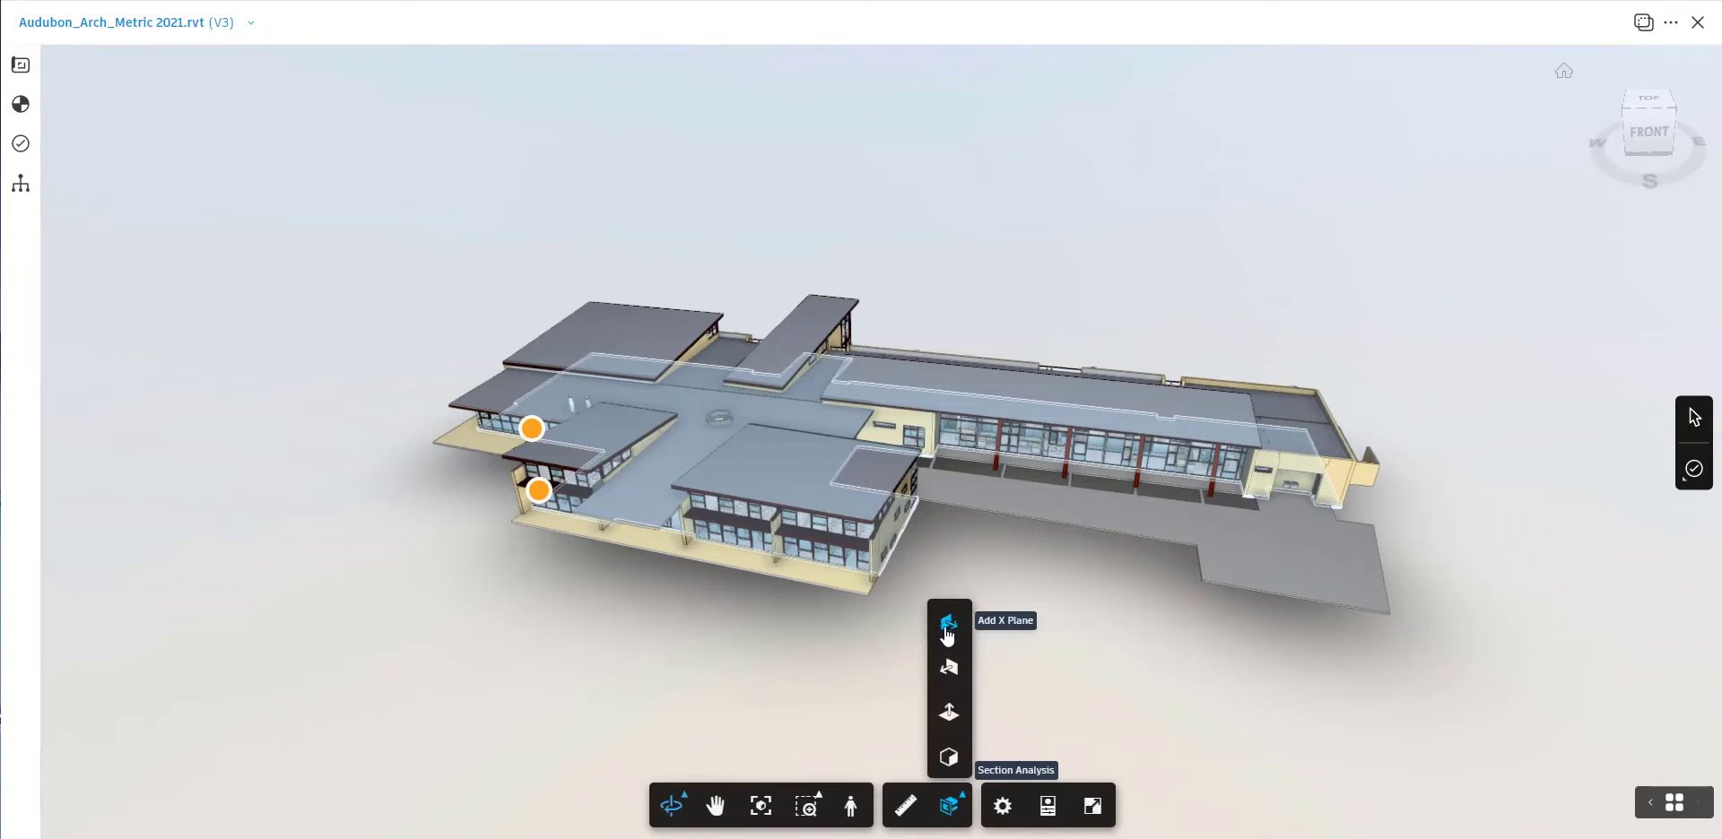
pyautogui.click(948, 714)
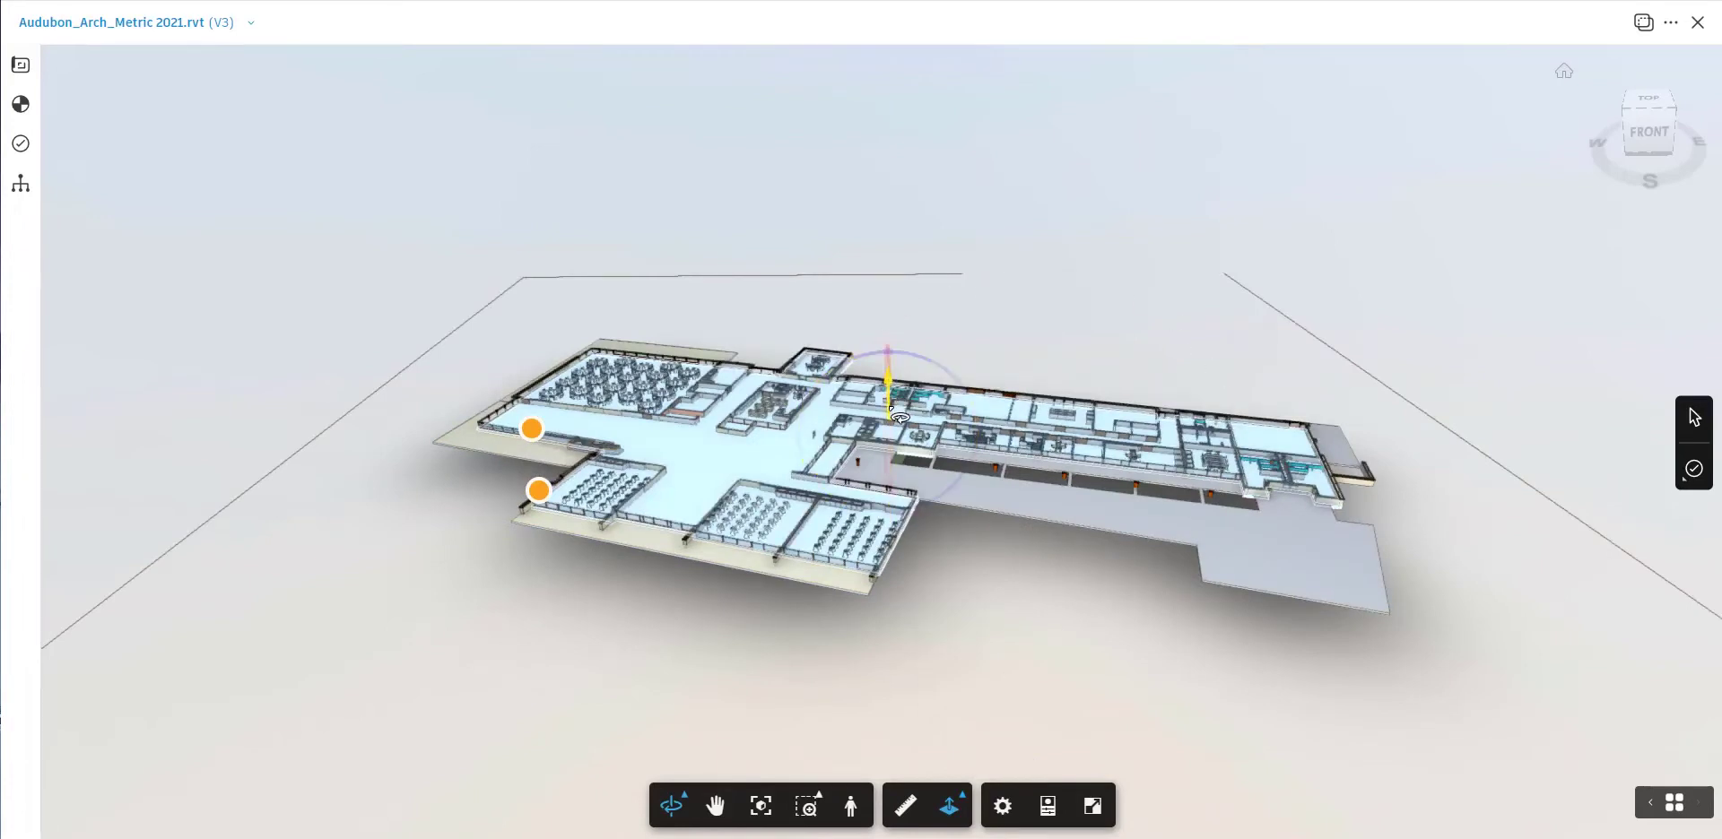
pyautogui.moveTo(899, 415)
pyautogui.mouseDown()
pyautogui.moveTo(901, 355)
pyautogui.moveTo(906, 392)
pyautogui.mouseUp()
pyautogui.moveTo(790, 466); pyautogui.dragTo(731, 605)
pyautogui.scroll(10, 771, 558)
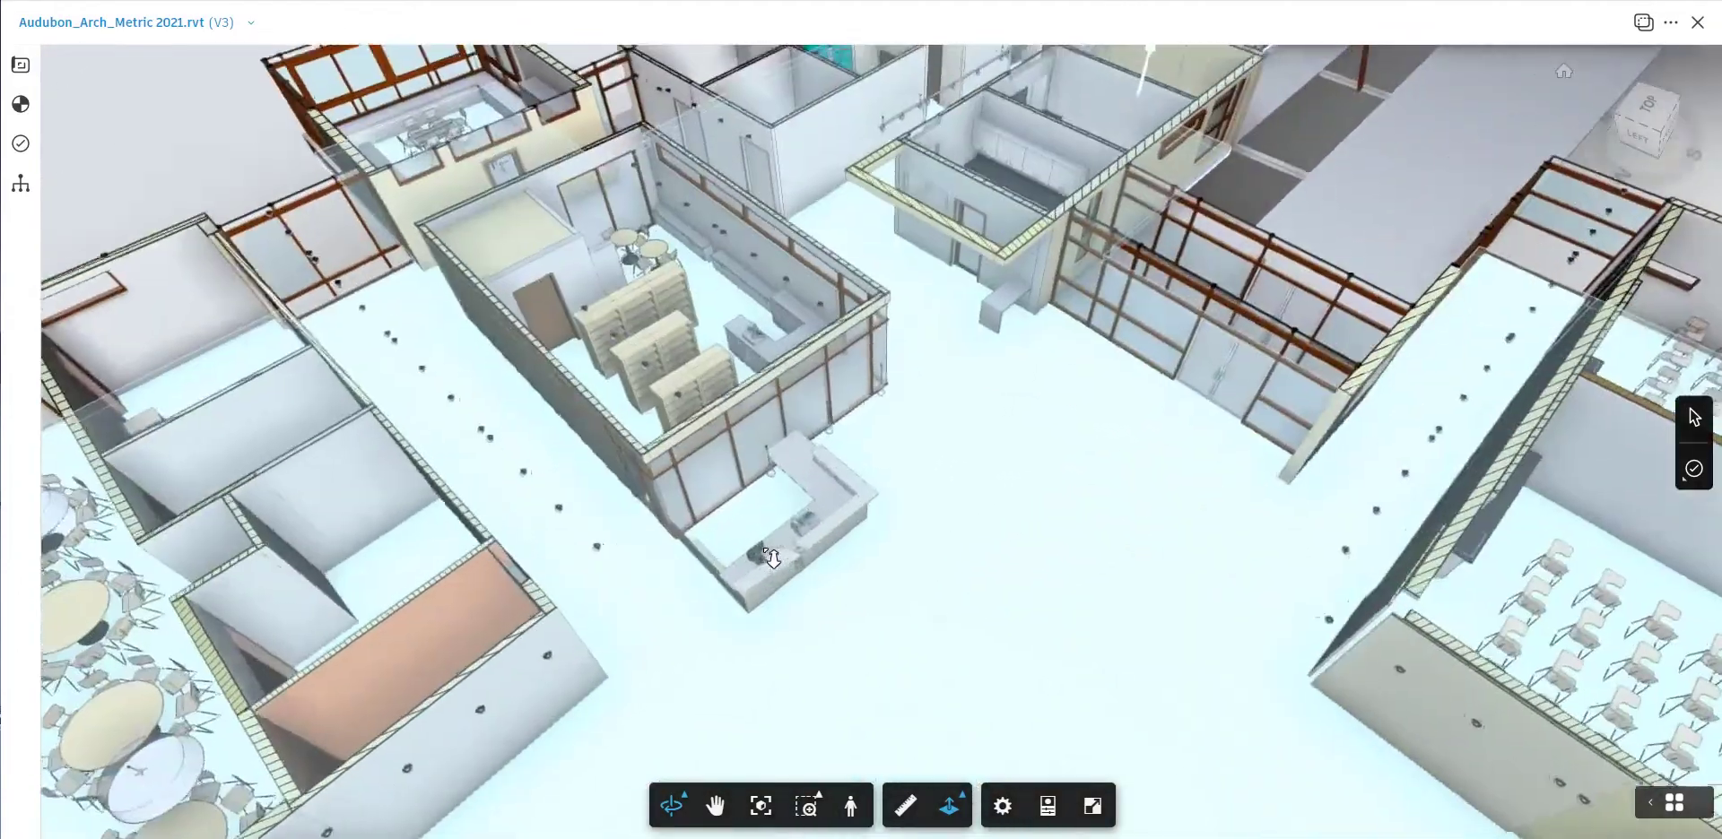
pyautogui.moveTo(771, 558); pyautogui.dragTo(888, 547)
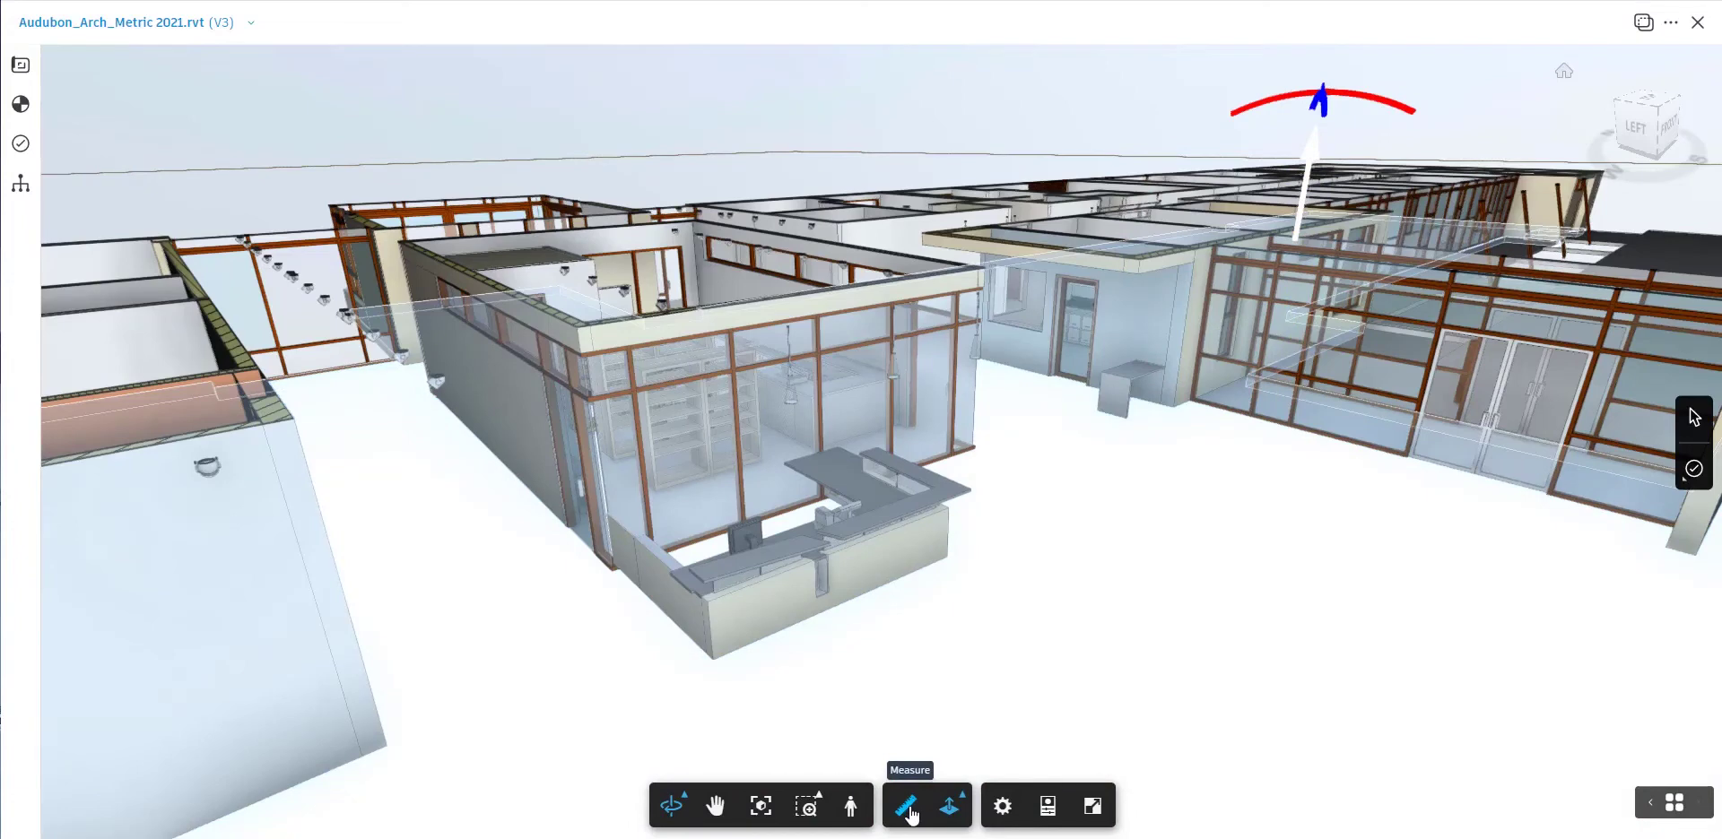
# Start the Measure tool and set its units to millimetres with a precision of 0.1.
pyautogui.click(908, 807)
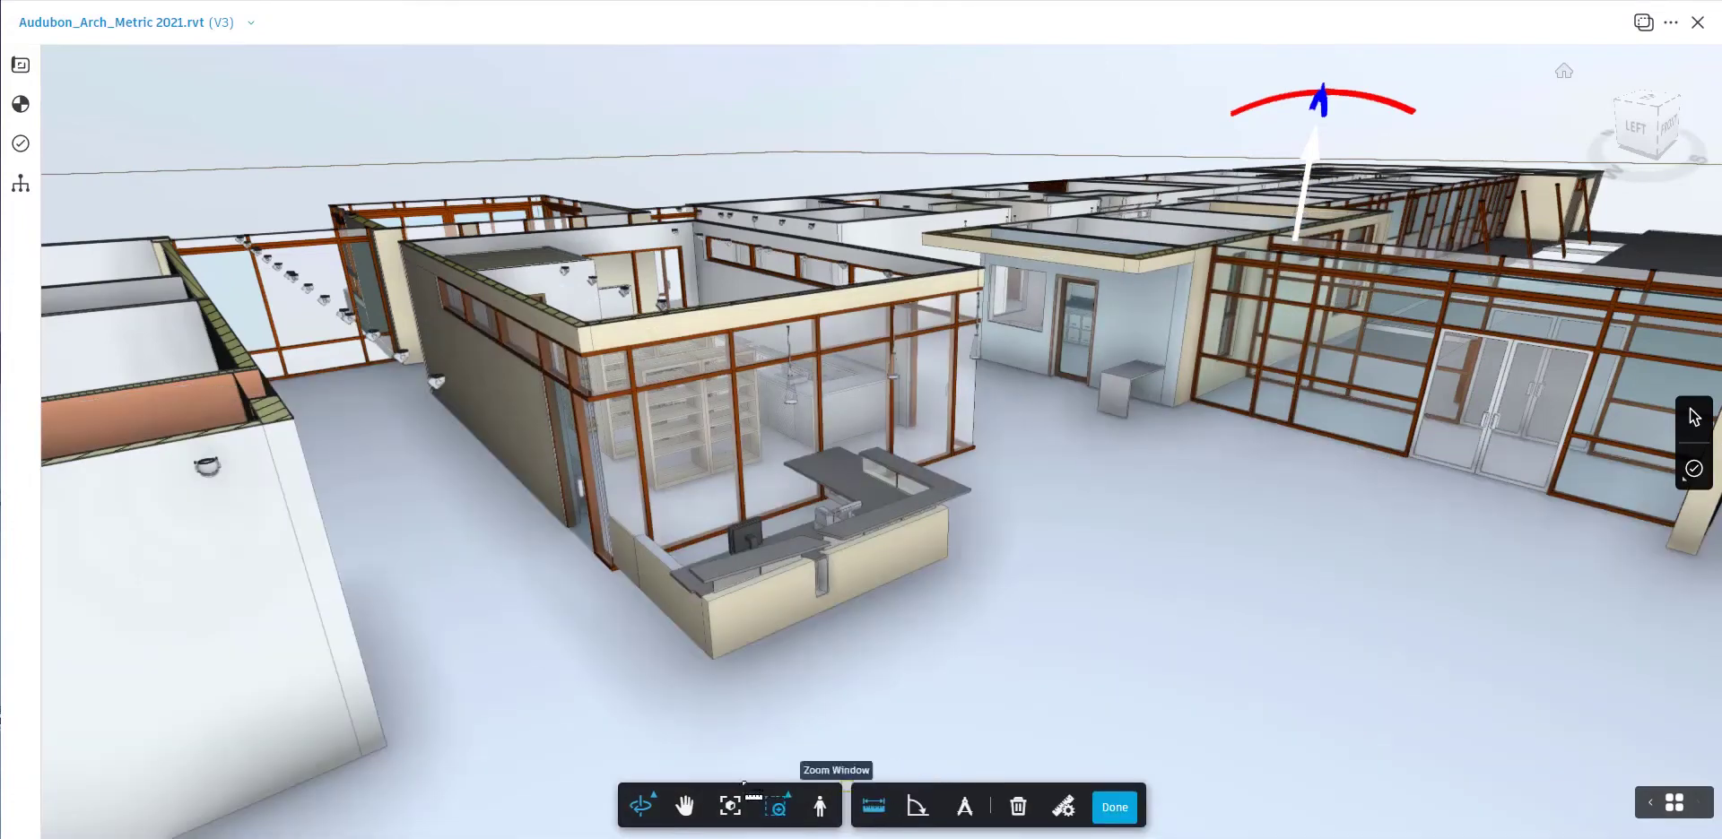
pyautogui.click(1068, 810)
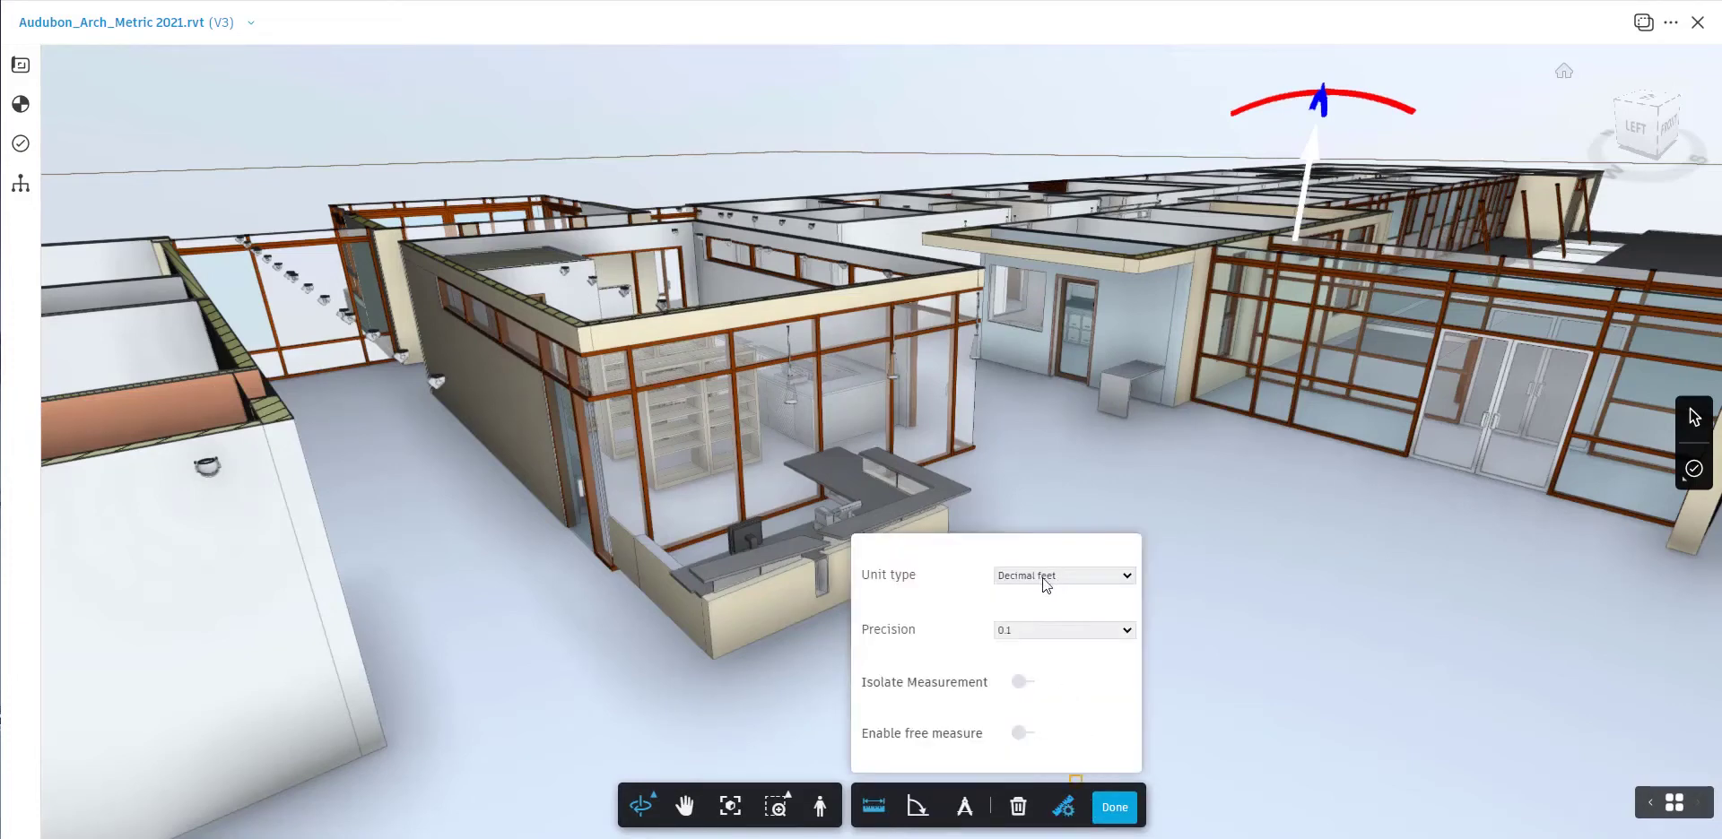
pyautogui.click(1090, 579)
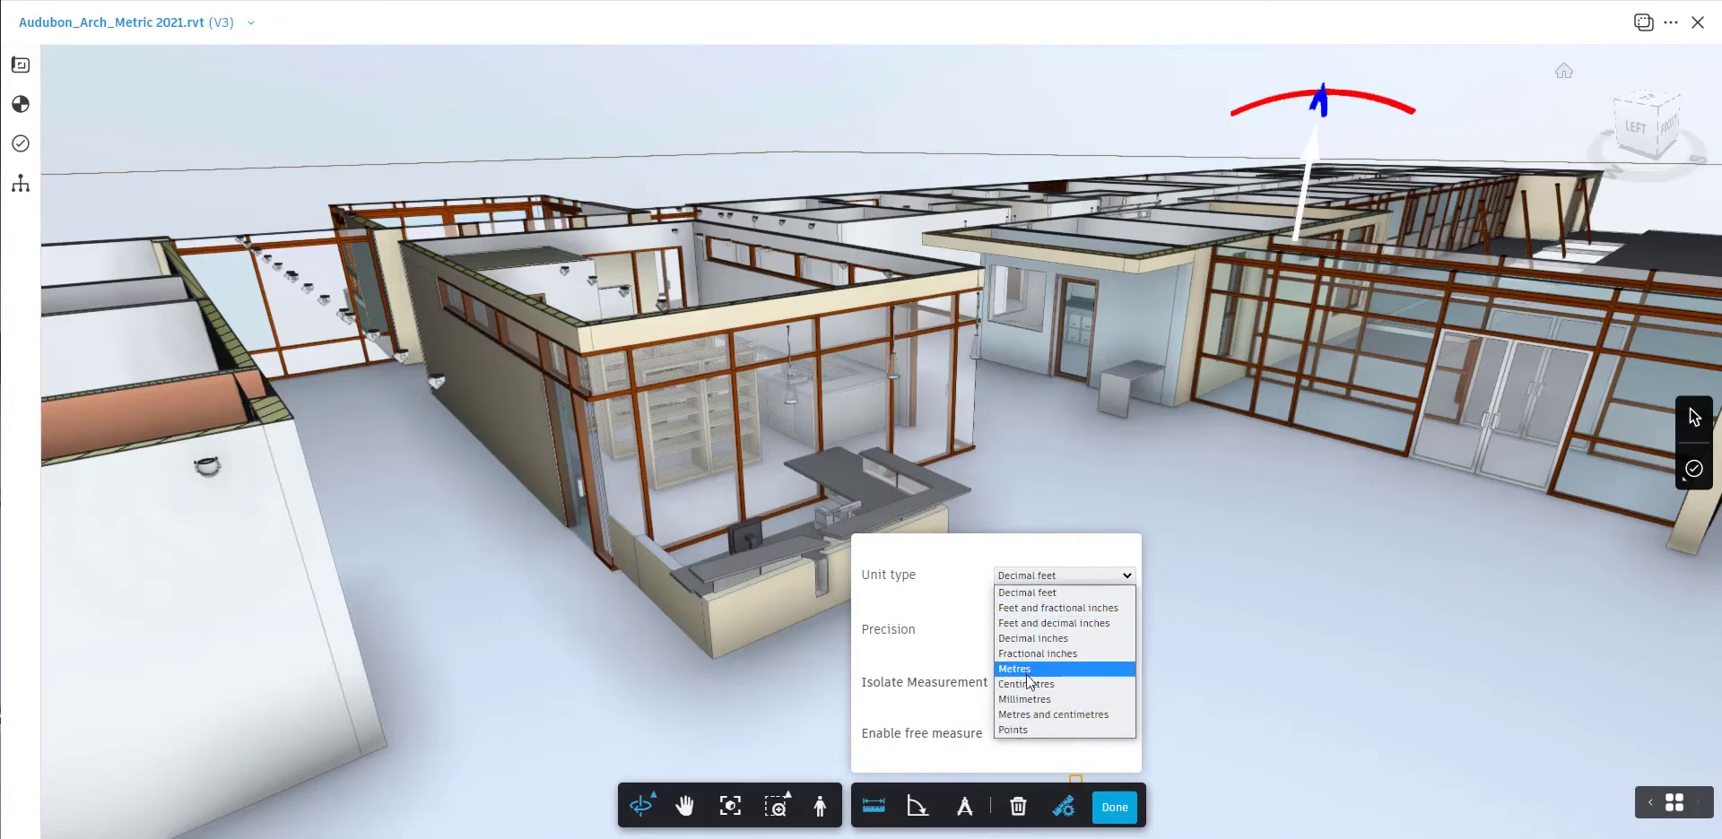
pyautogui.click(1035, 700)
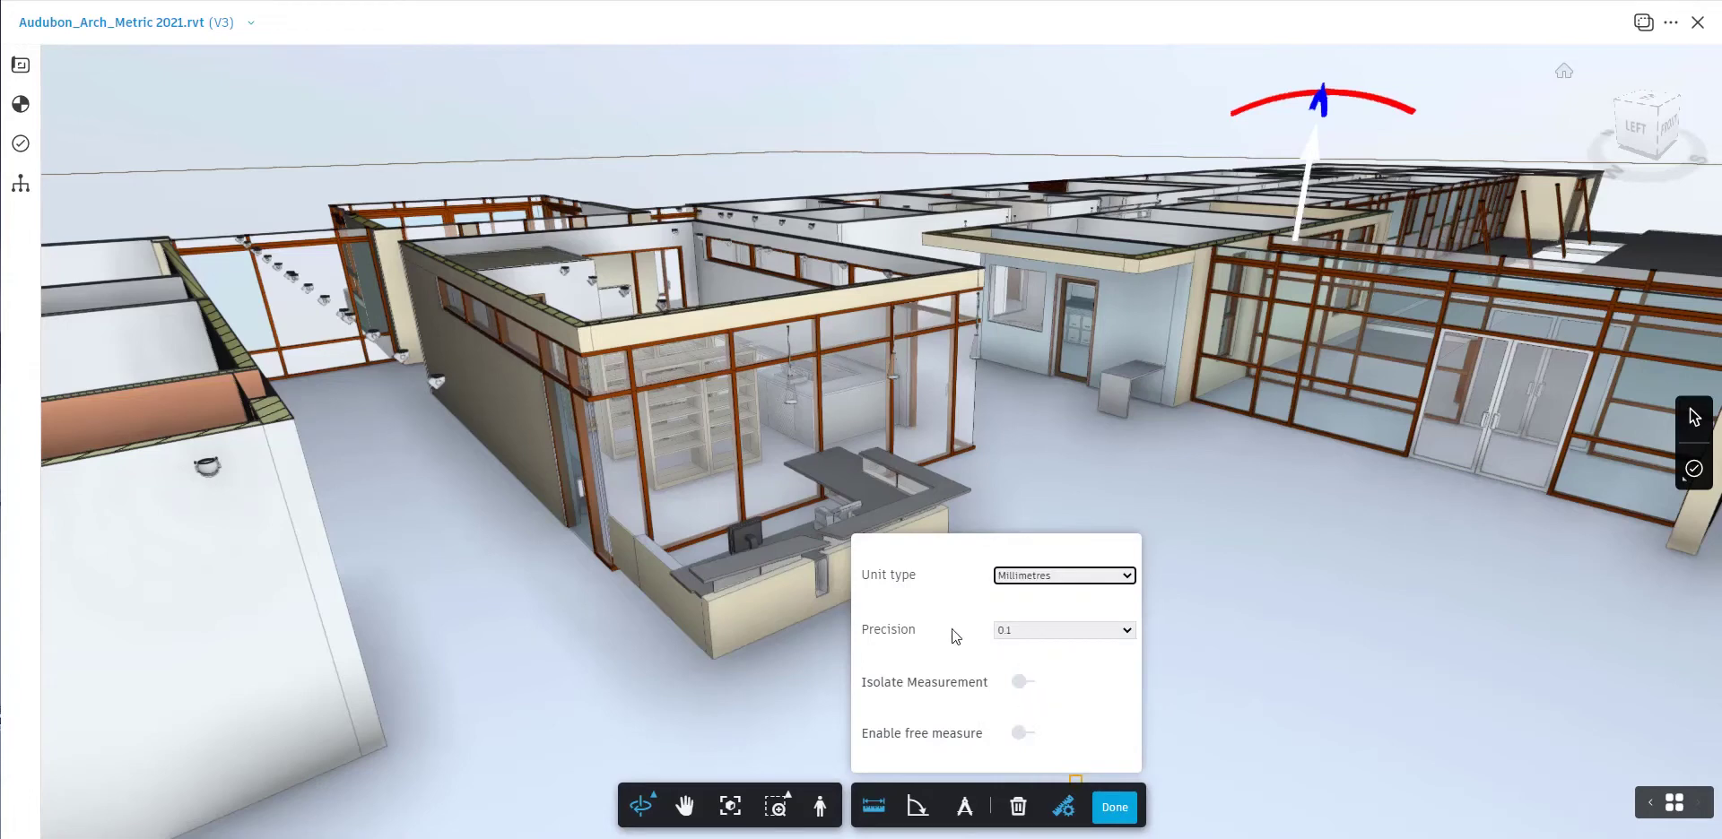
pyautogui.click(1047, 631)
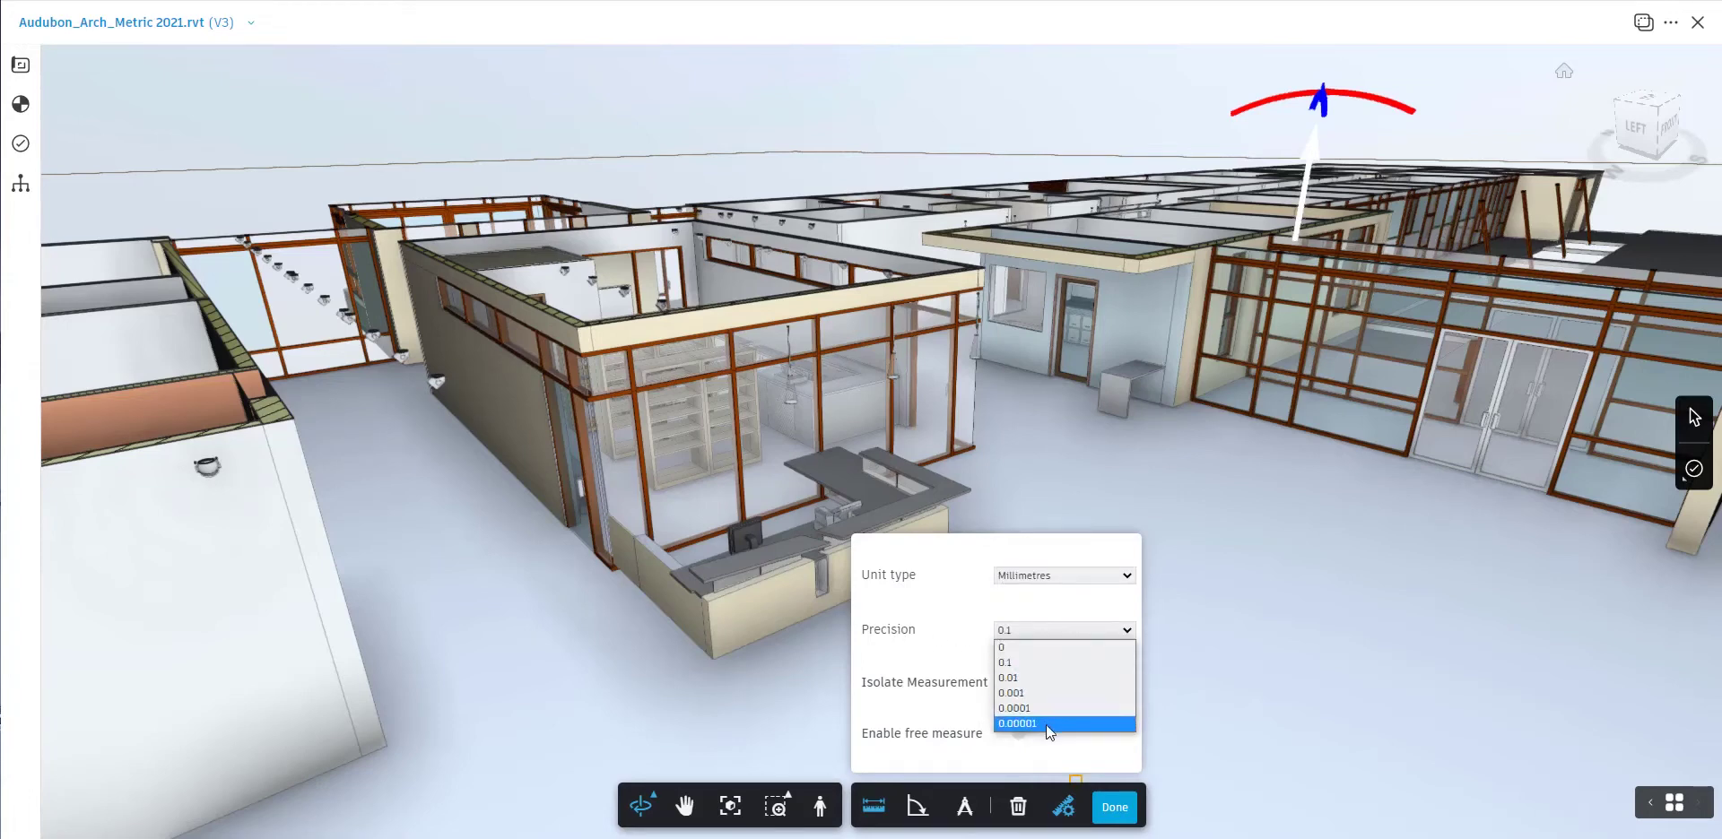
pyautogui.click(1054, 637)
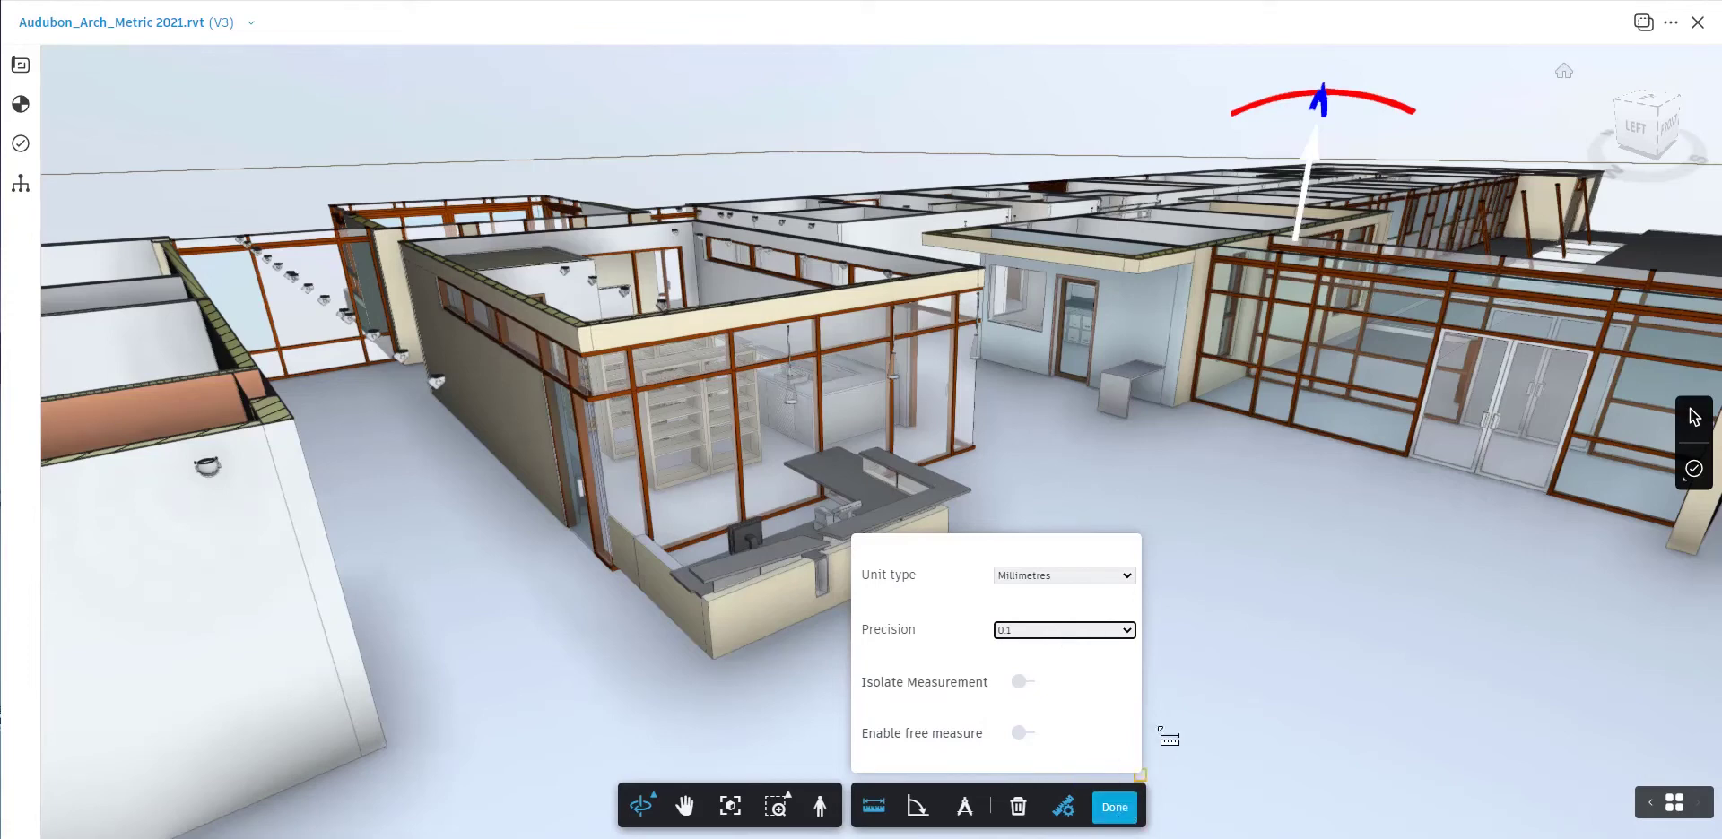
# Measure the reception desk's front base edge between its two lower corners, delete the measurement and leave the Measure tool.
pyautogui.click(872, 812)
pyautogui.click(1115, 808)
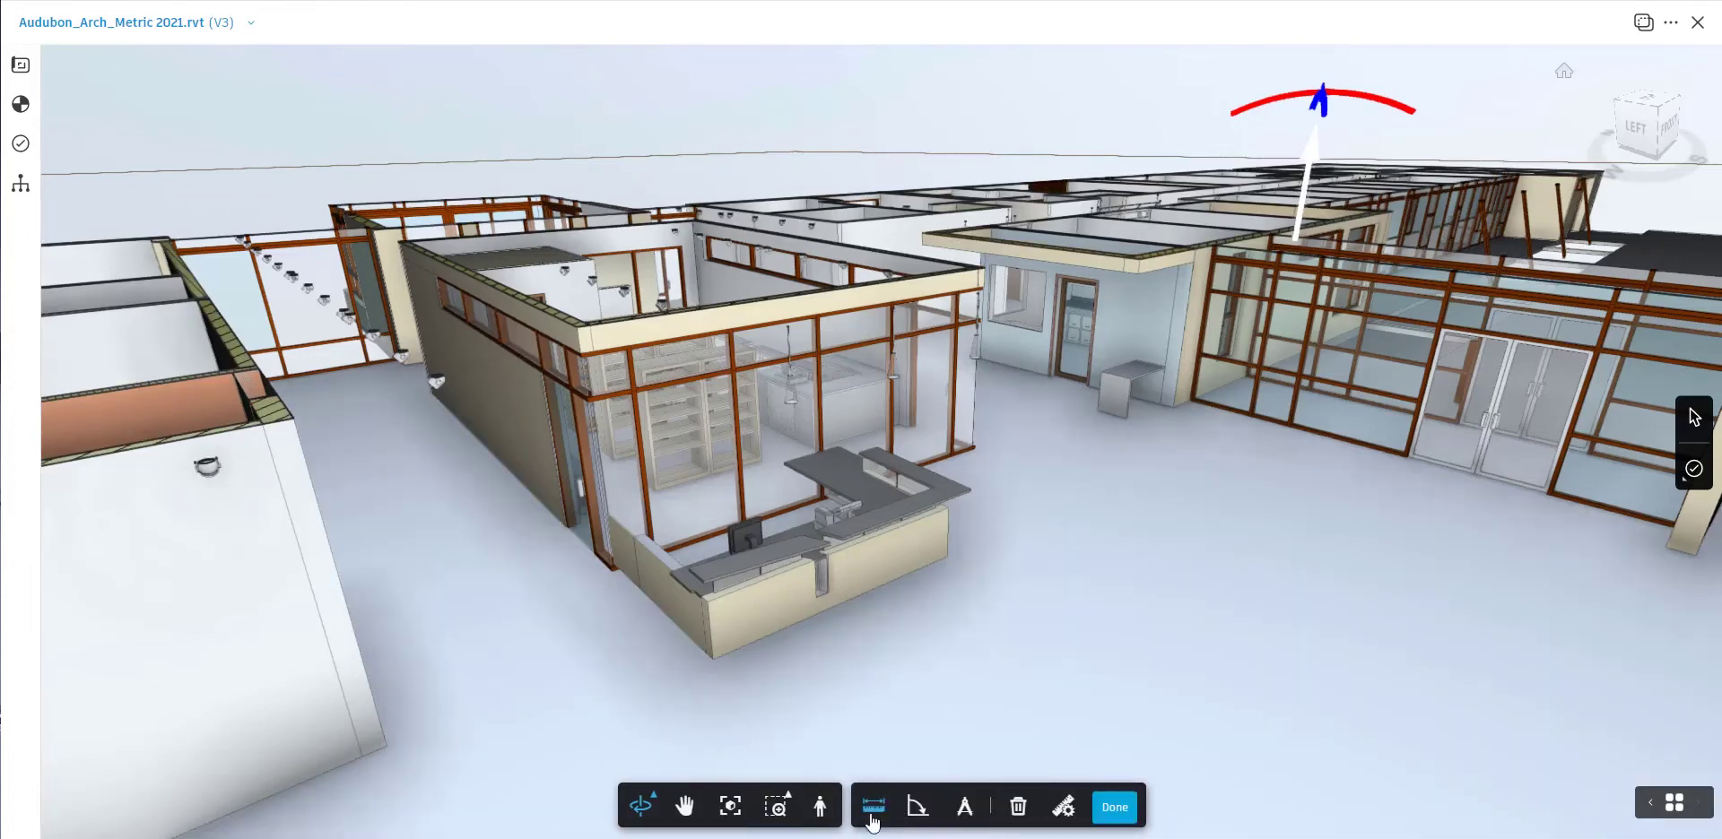
pyautogui.click(714, 661)
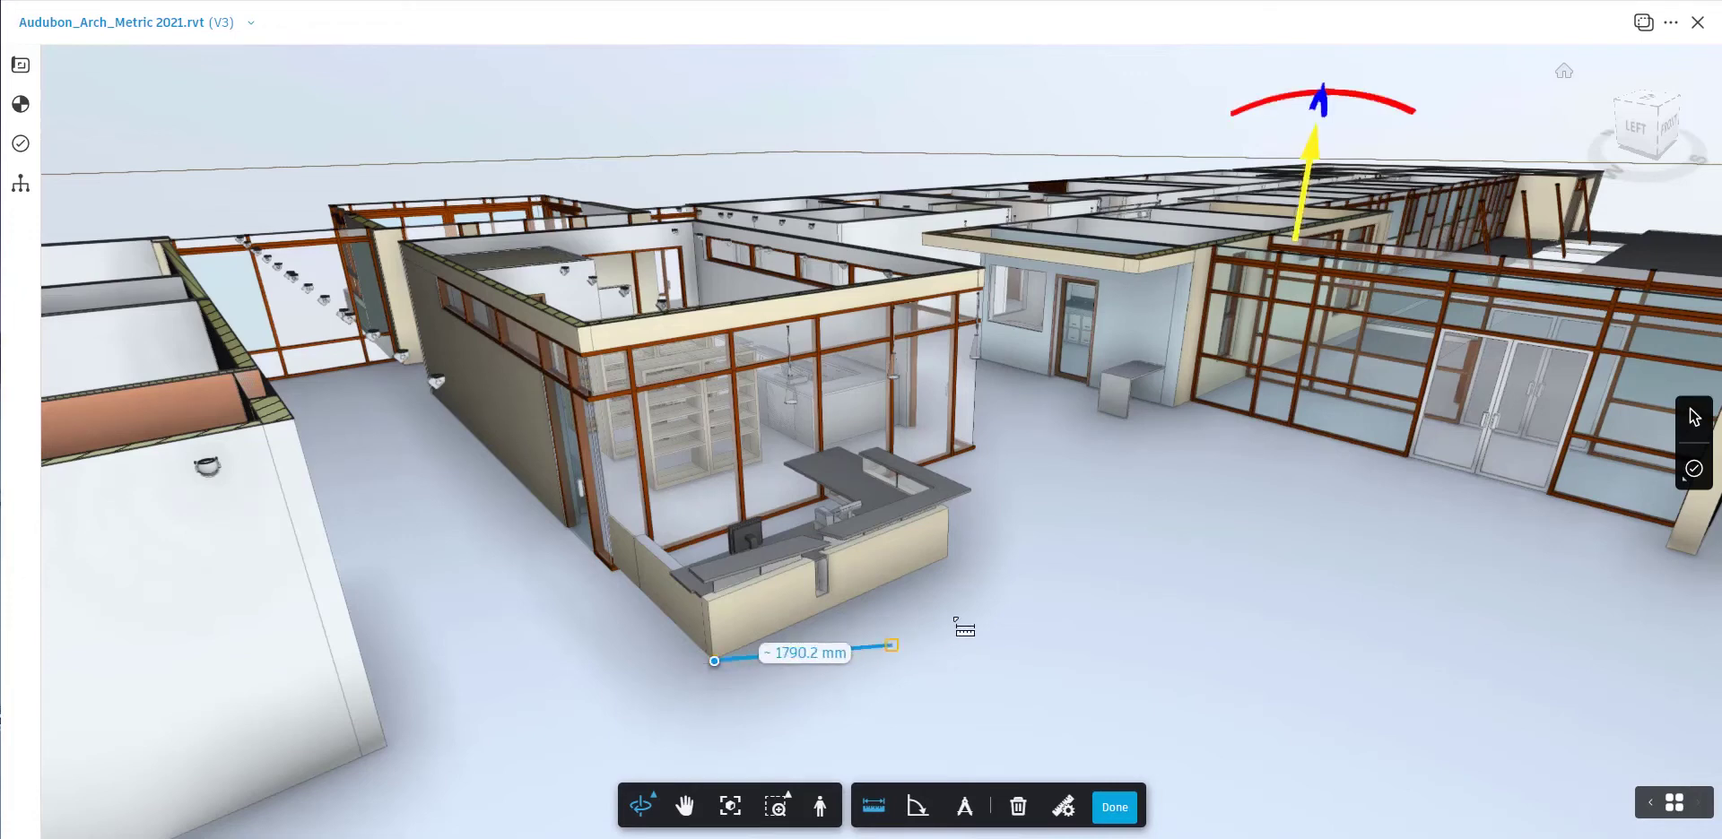
pyautogui.click(947, 557)
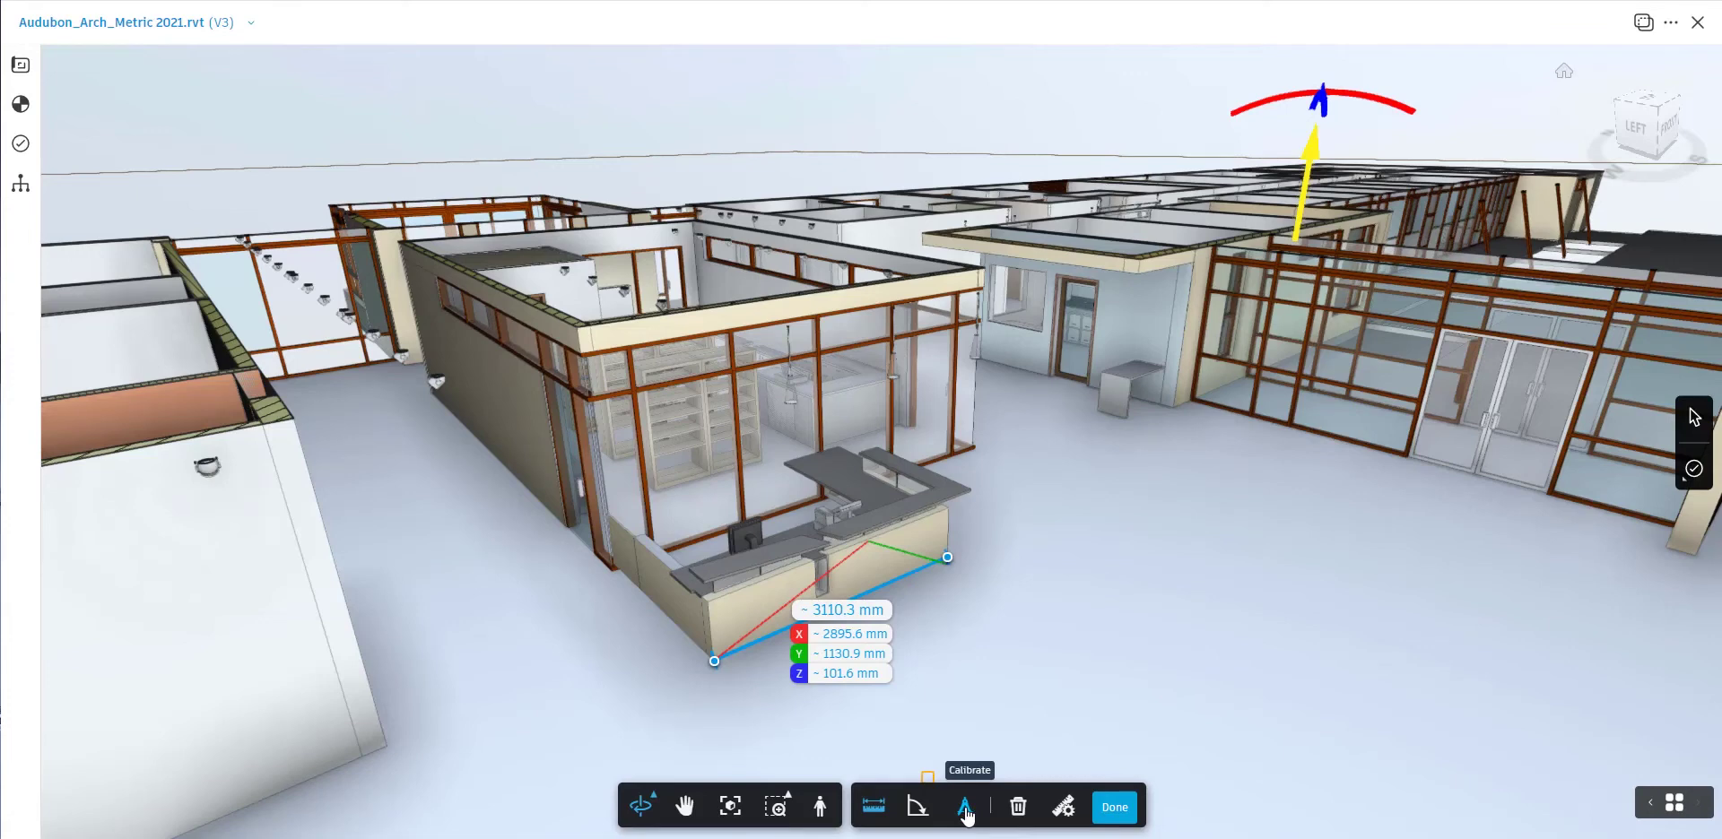
pyautogui.click(1018, 807)
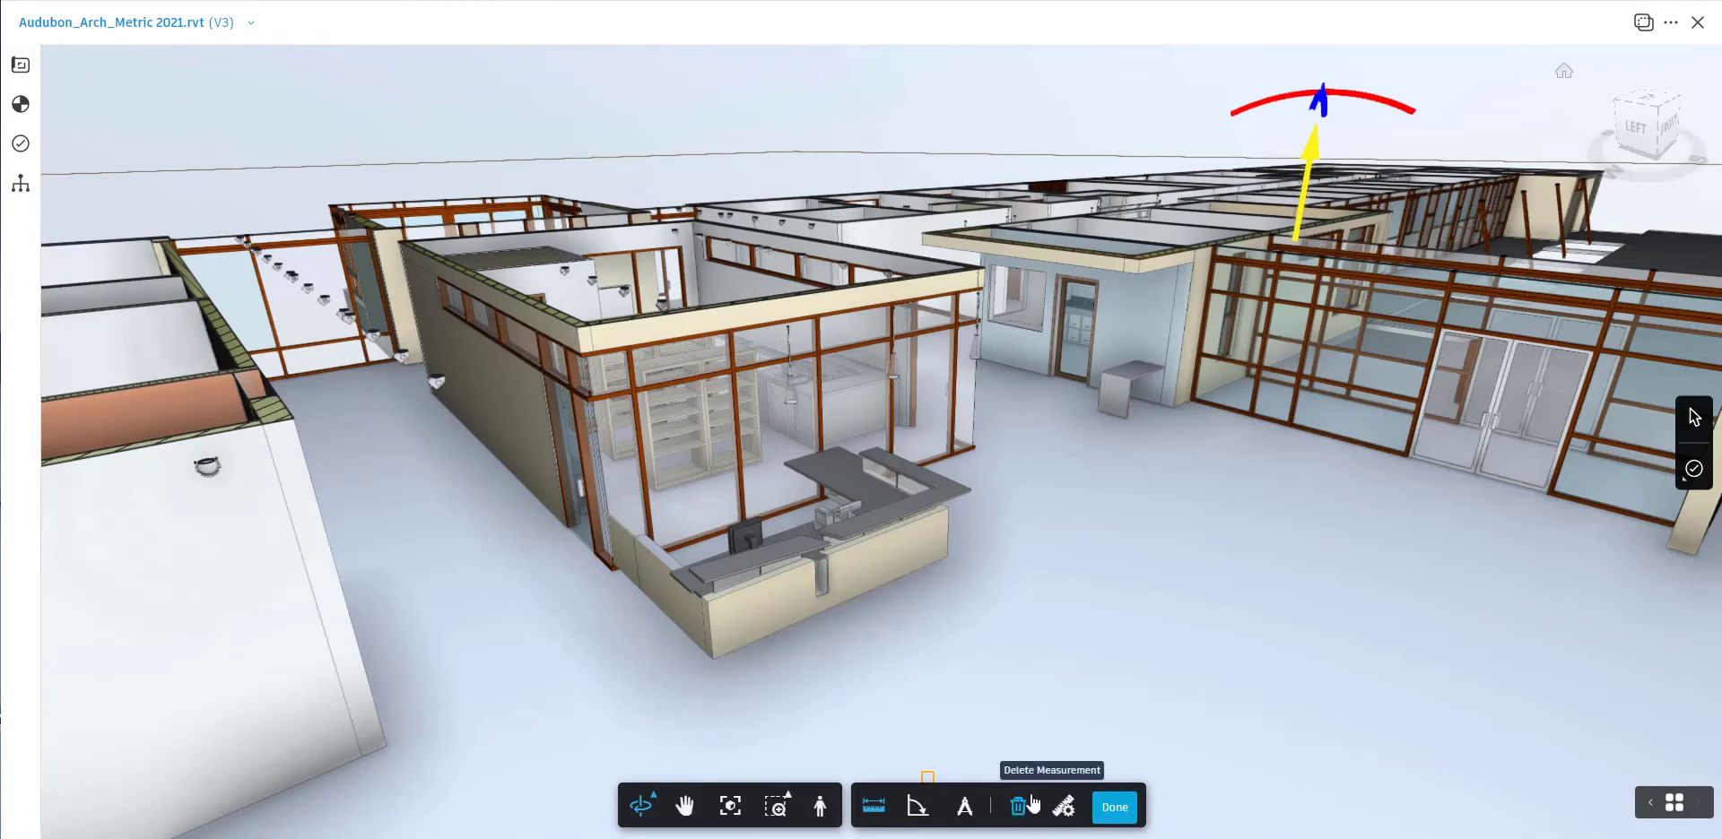
pyautogui.click(1119, 813)
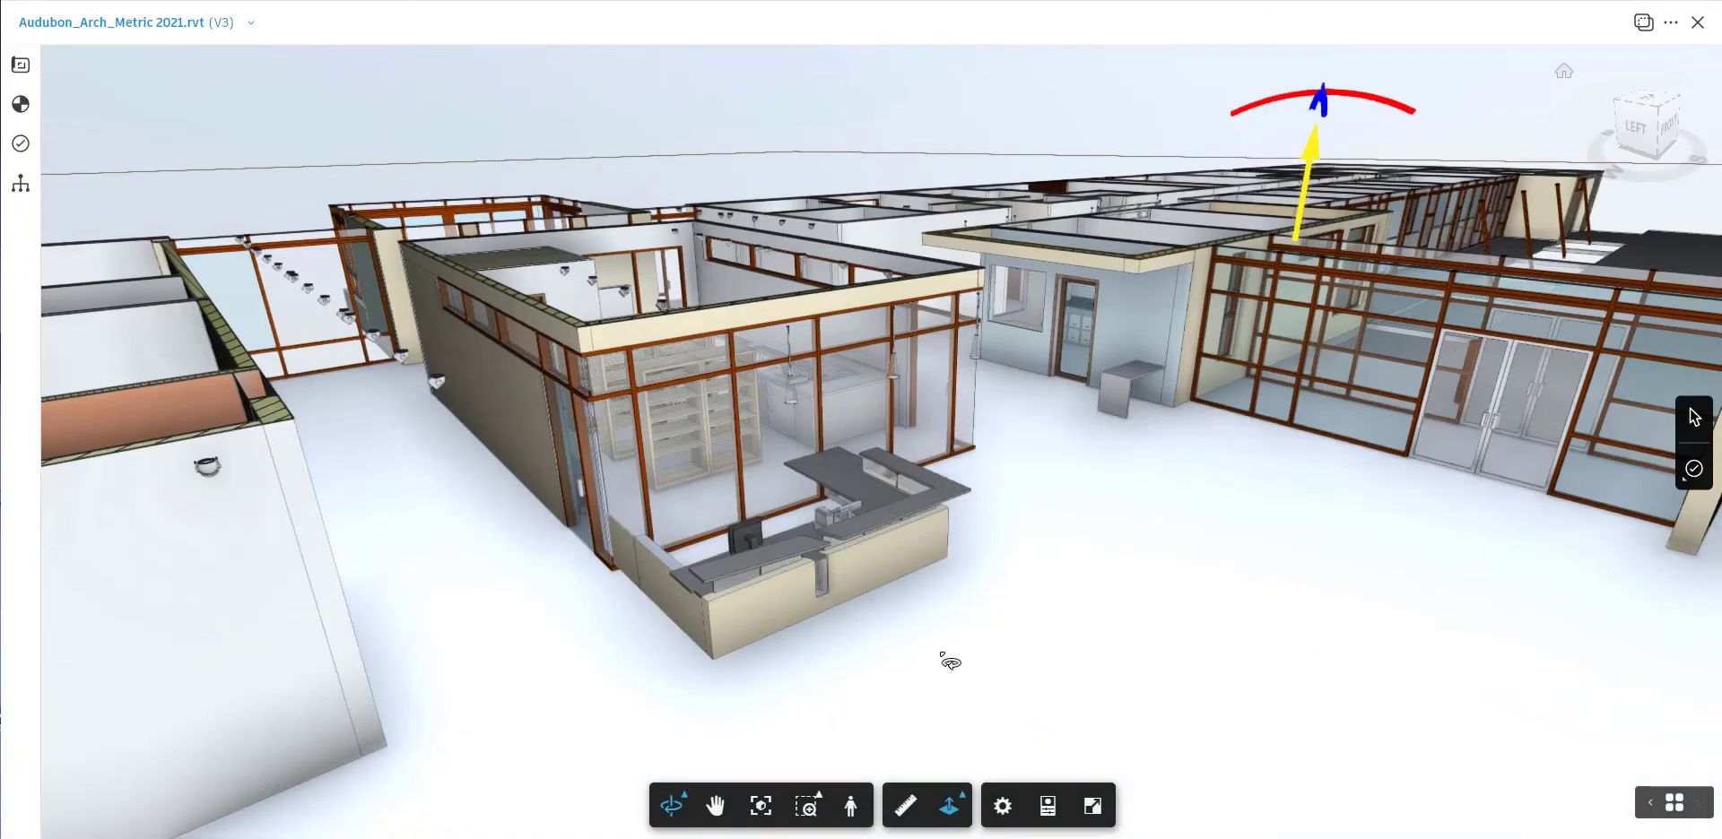
# Review the viewer's configuration settings for performance and display, and close them without changes.
pyautogui.moveTo(894, 700); pyautogui.dragTo(892, 695)
pyautogui.scroll(-3, 886, 689)
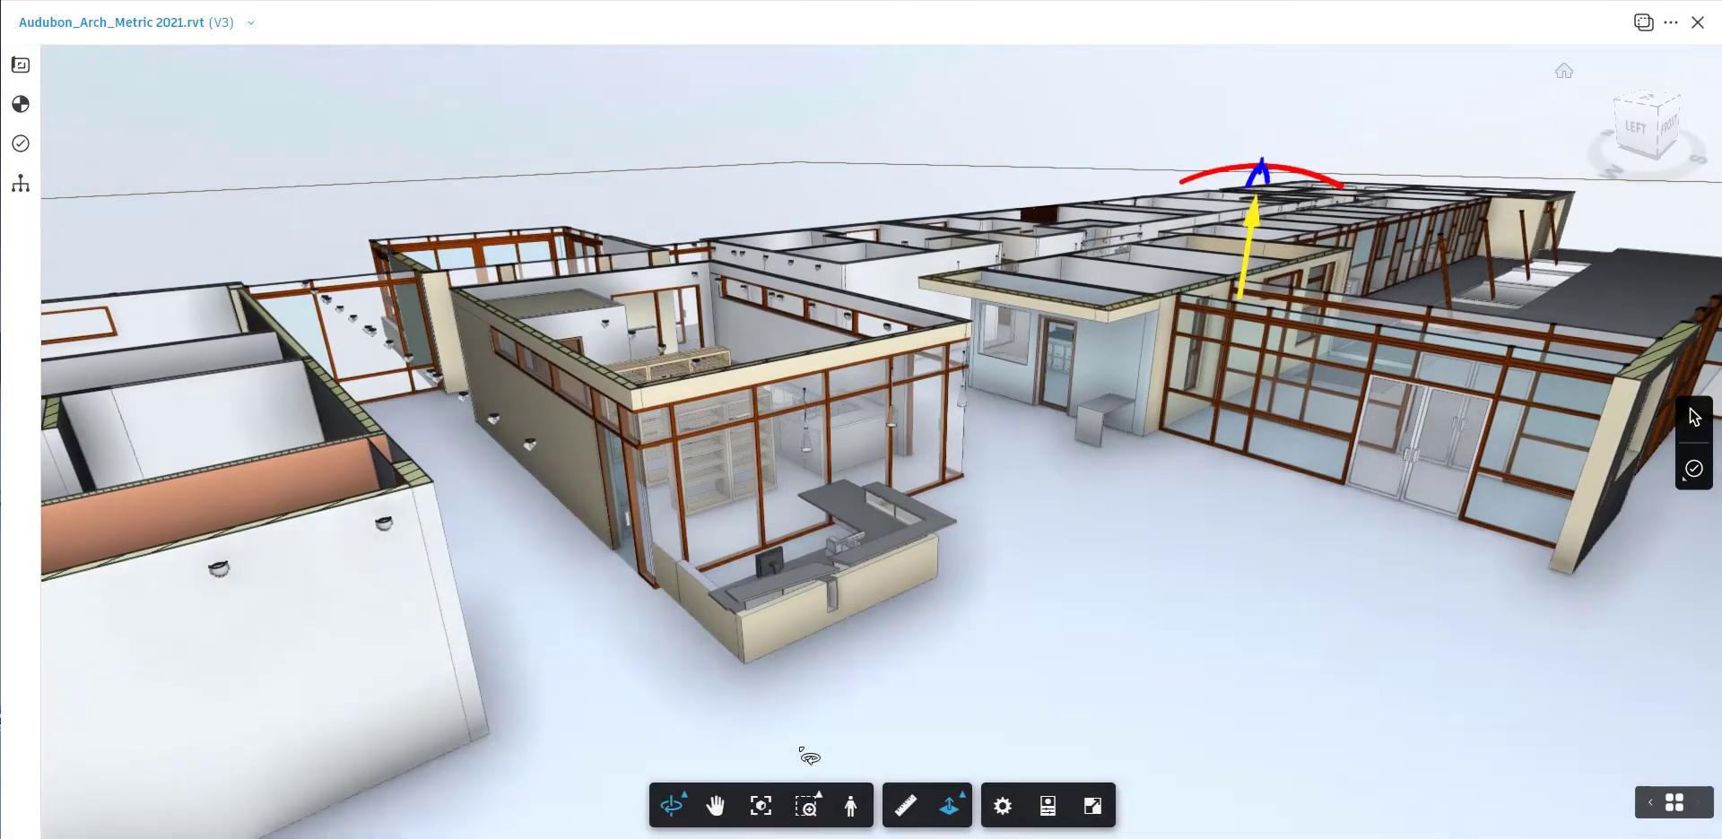
pyautogui.click(1003, 805)
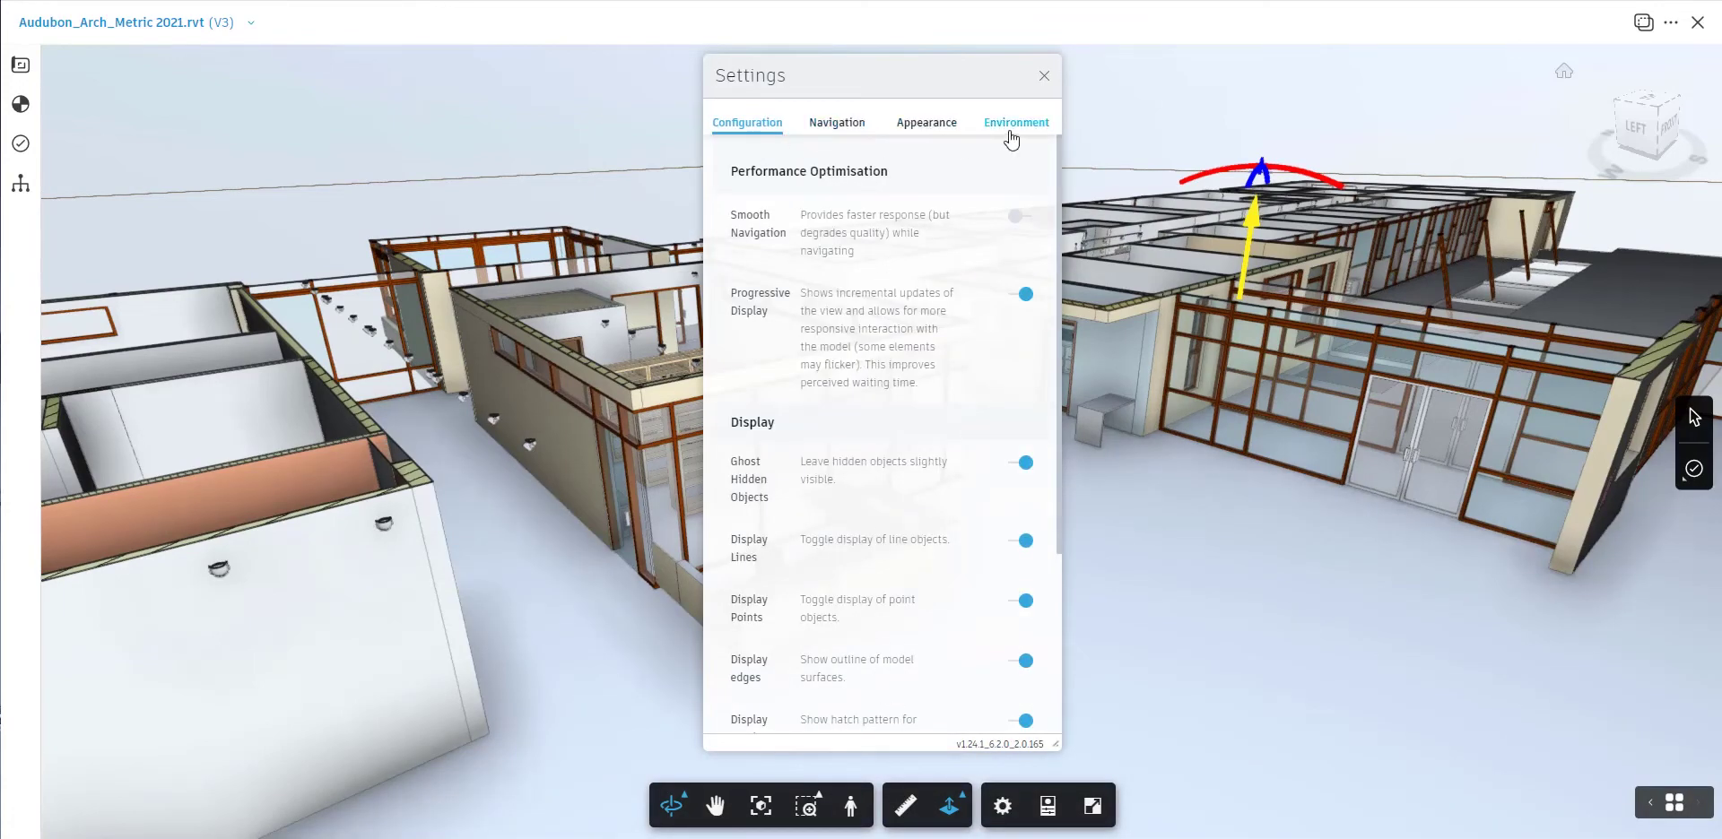
pyautogui.click(1002, 805)
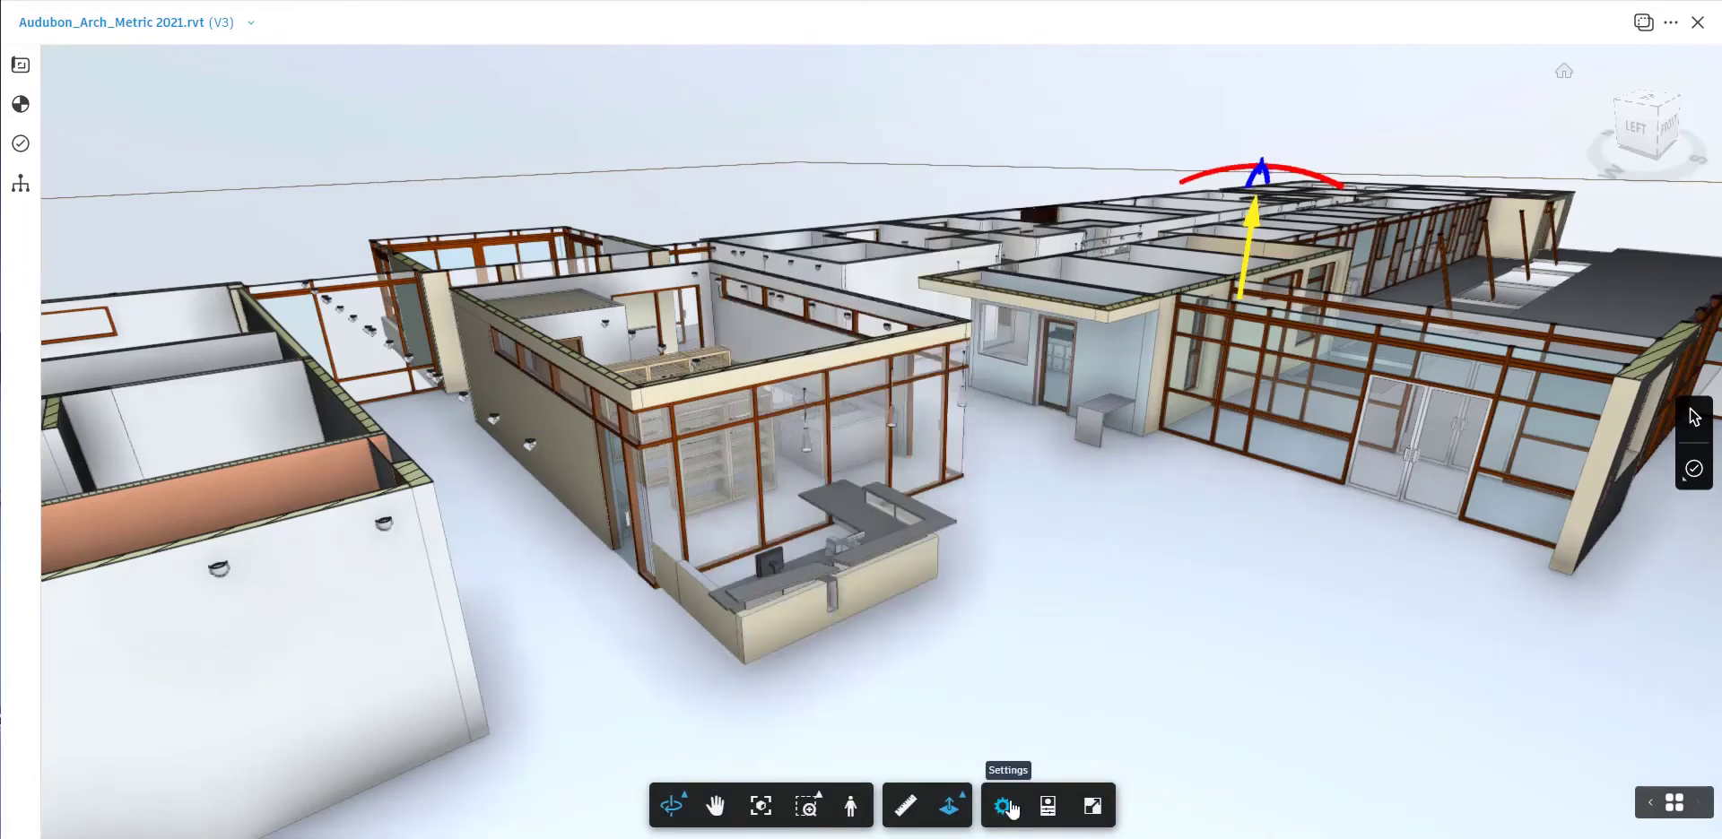
# Inspect the model properties of a track light fixture and of the ground floor slab, including its dimensions and constraints.
pyautogui.click(1050, 809)
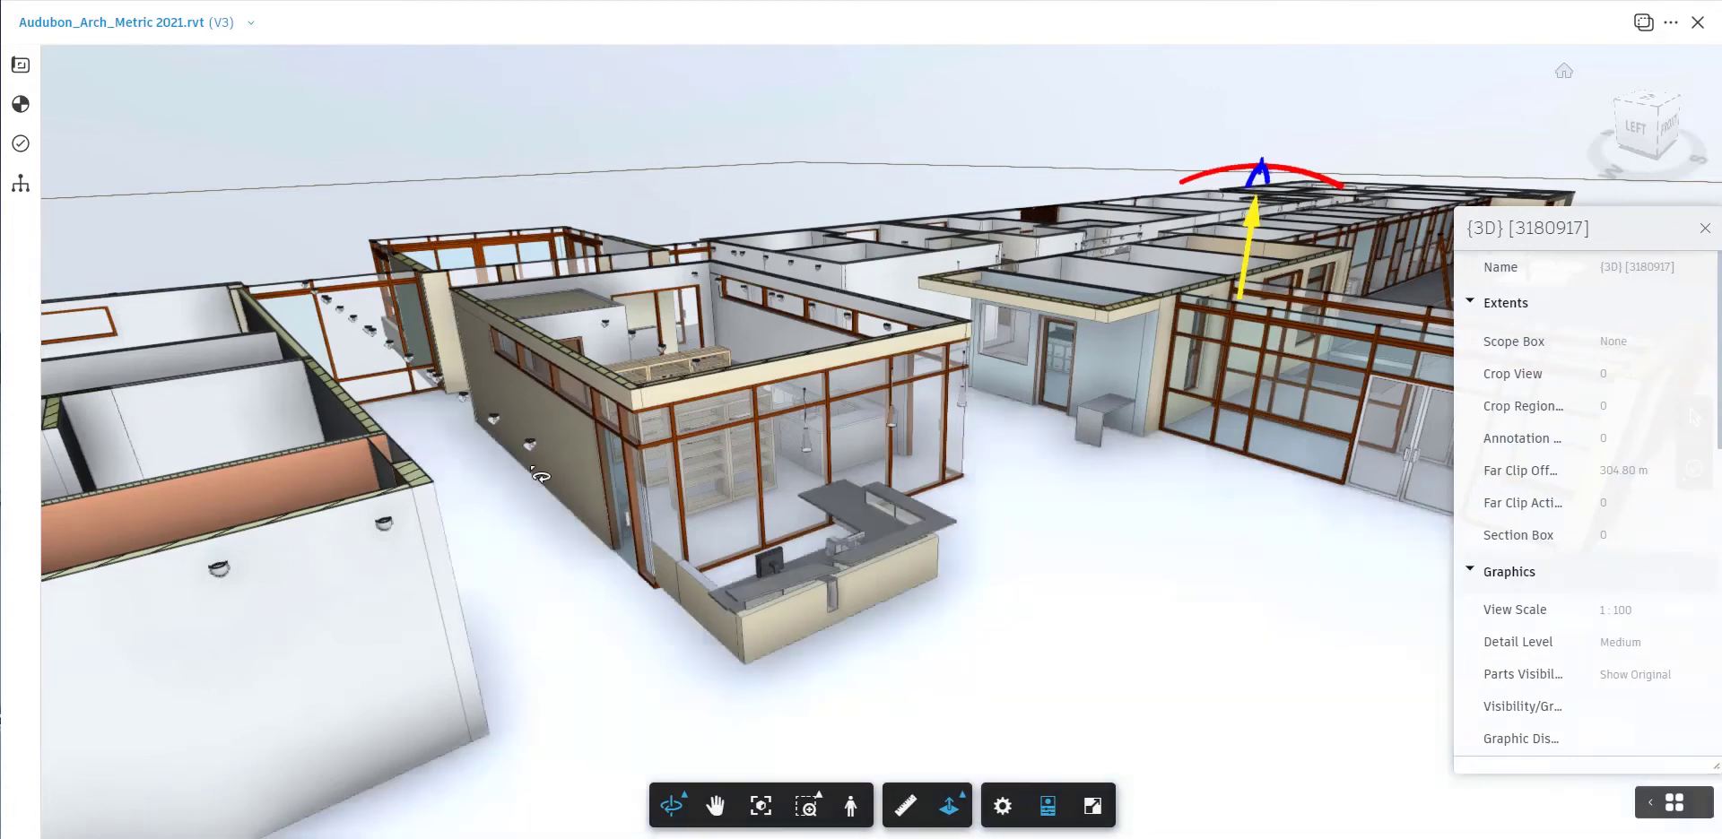
pyautogui.click(392, 529)
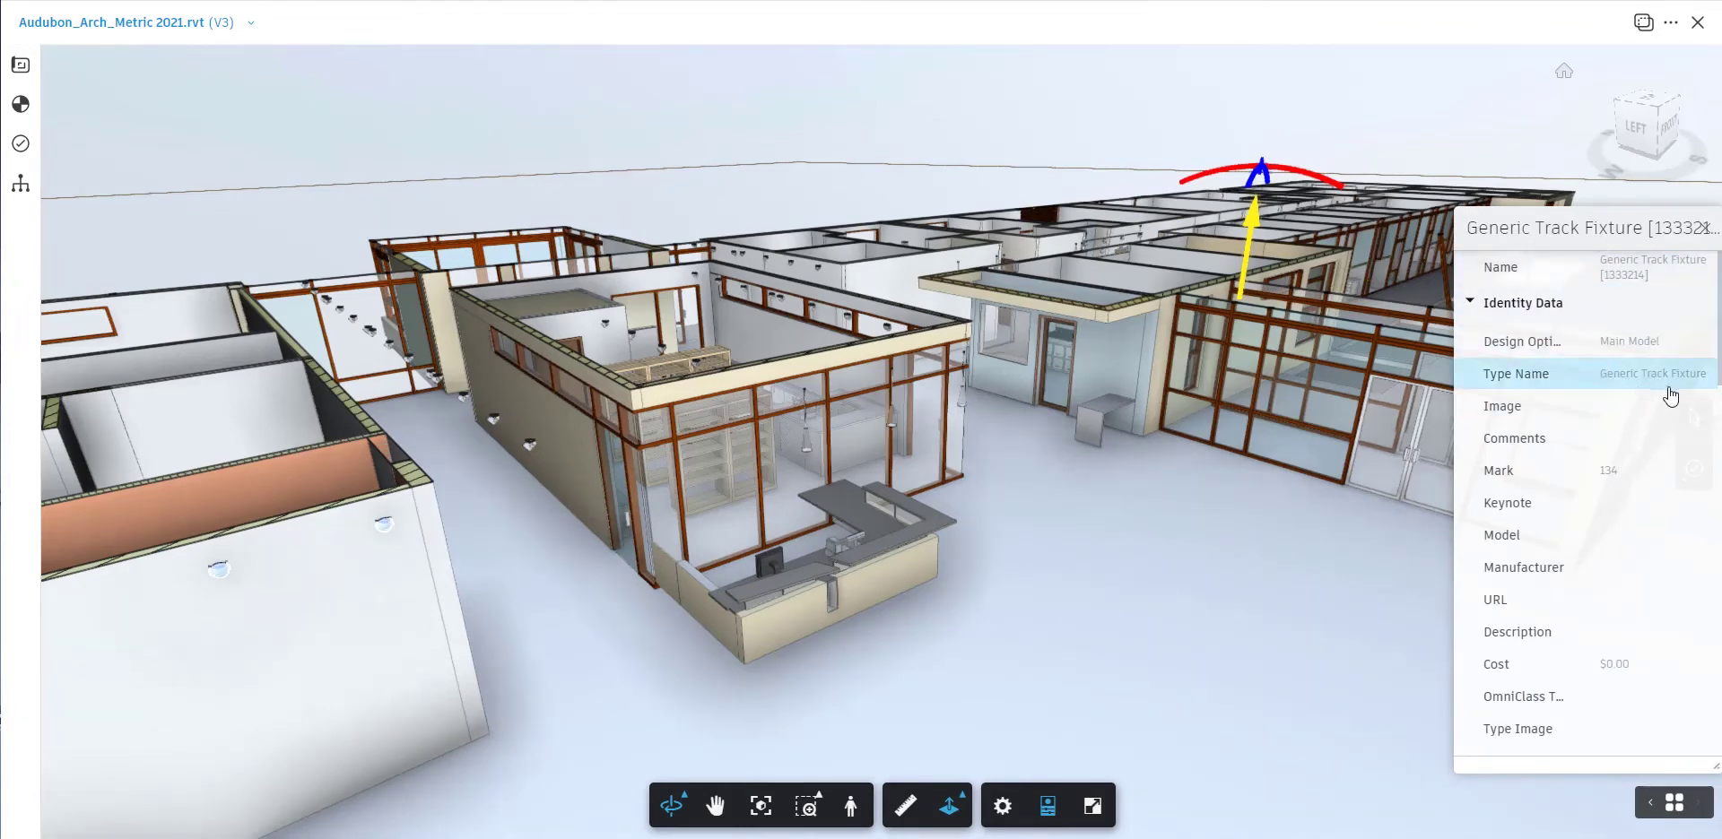
pyautogui.click(1038, 504)
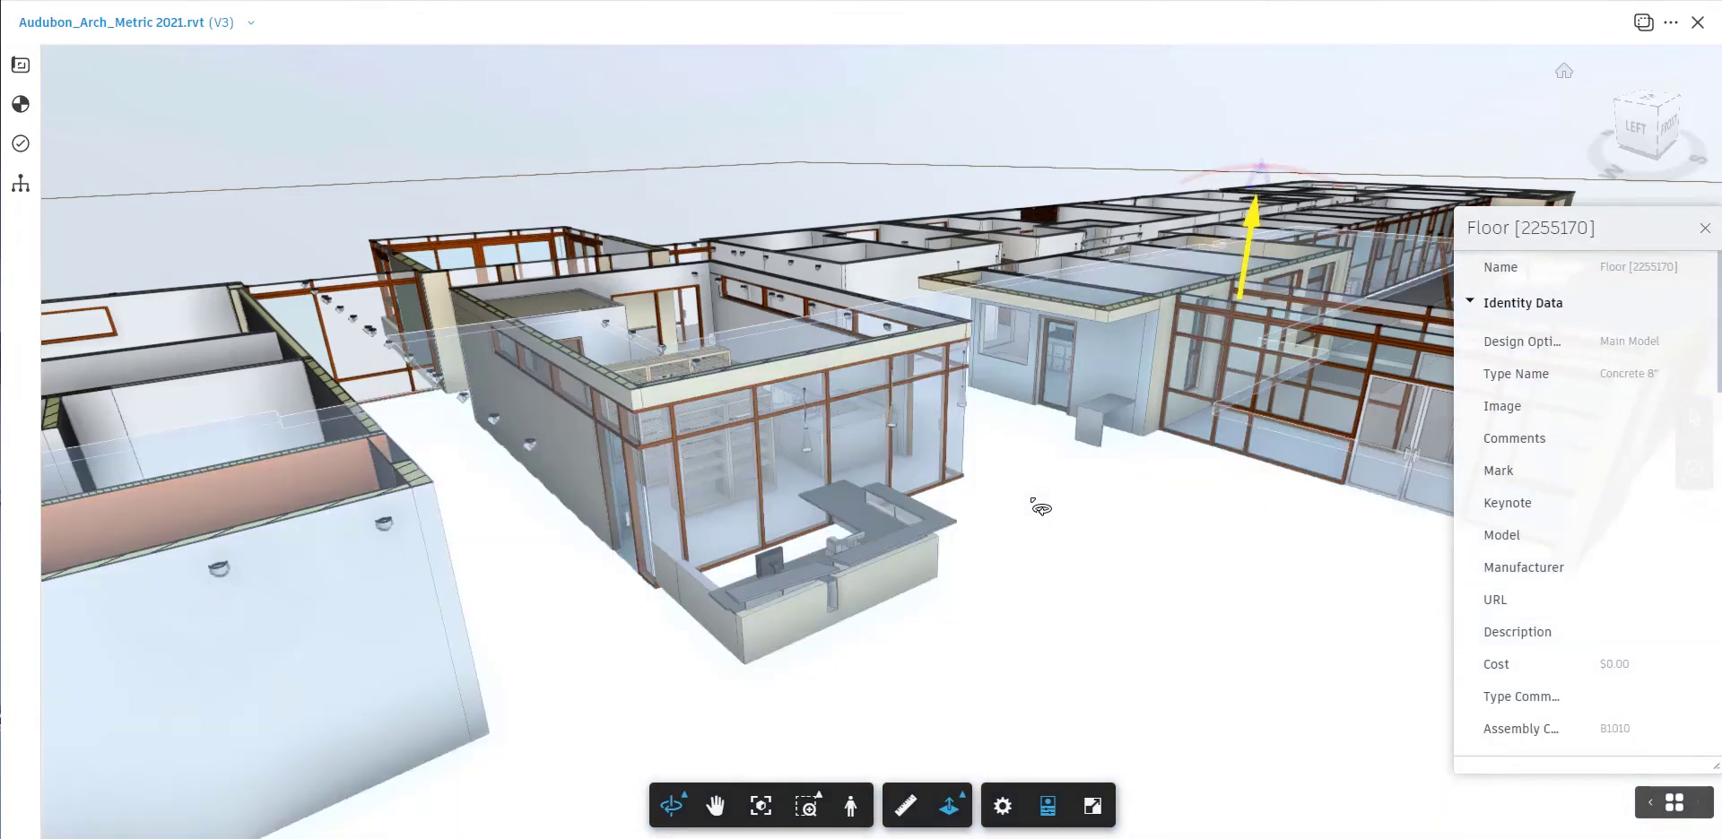
pyautogui.scroll(-7, 1634, 511)
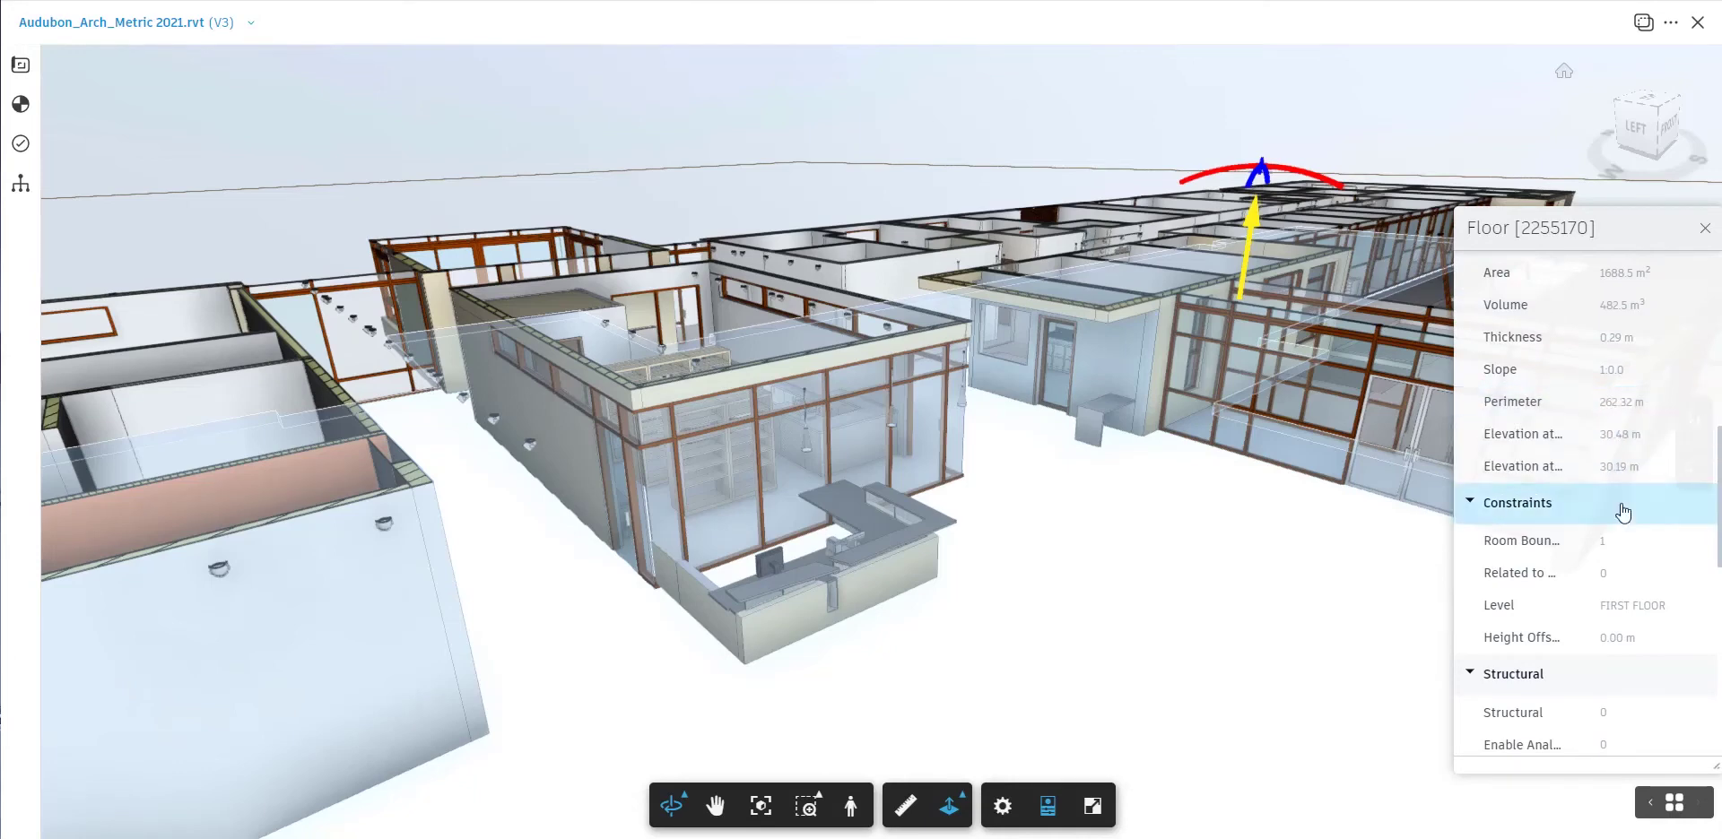
pyautogui.click(1050, 813)
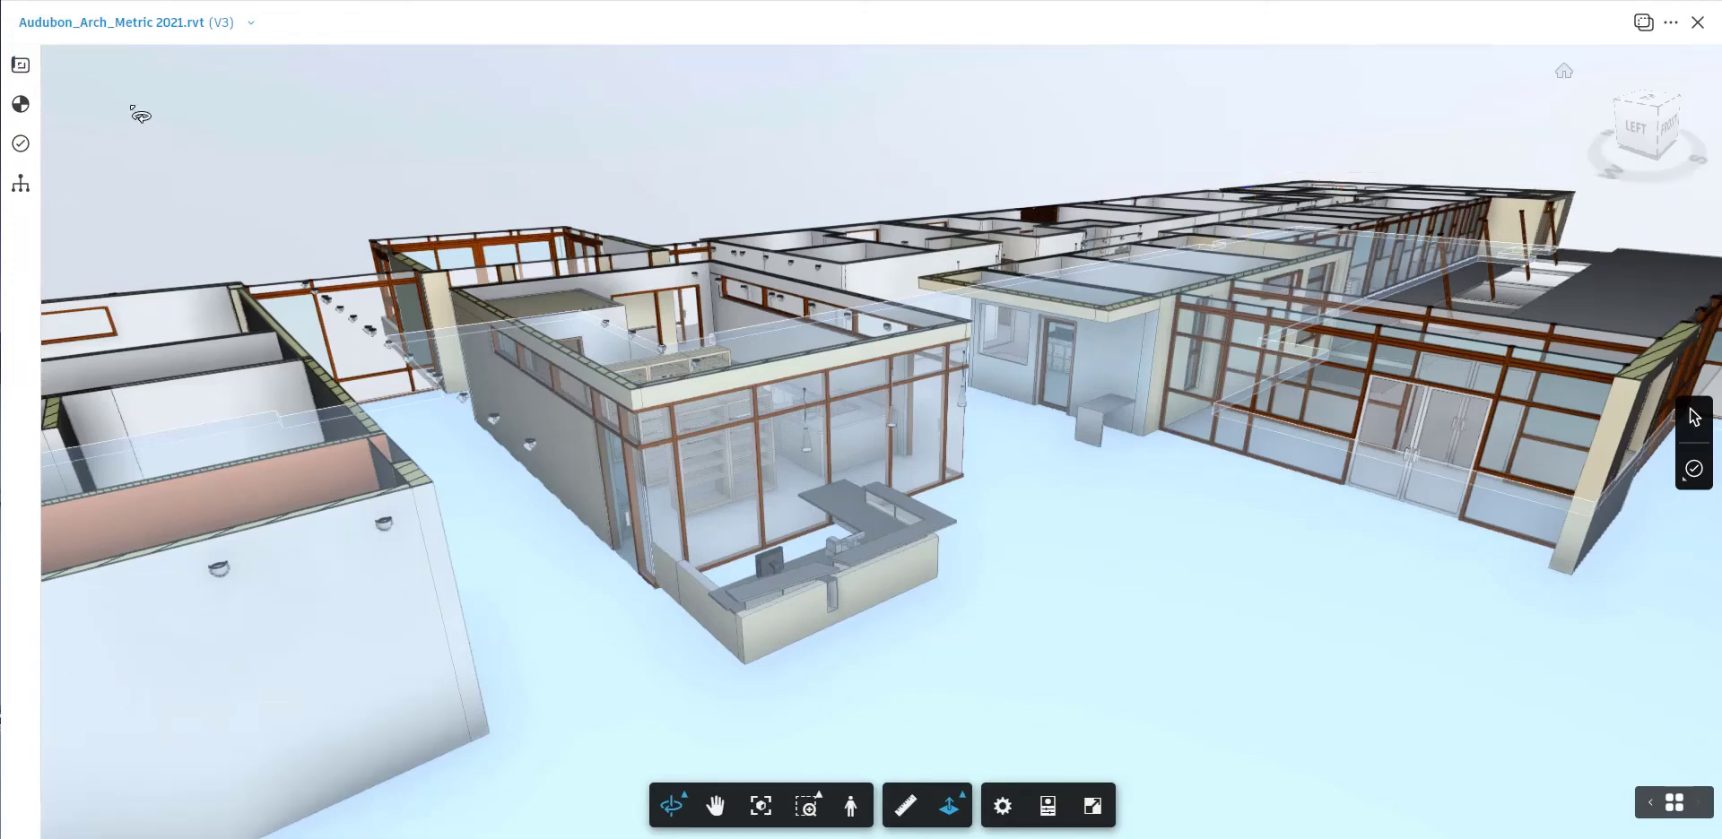
# Open the 2D sheet A1-1 DIMS - FIRST FLOOR DIMENSION PLAN from the model's sheets and views.
pyautogui.click(23, 69)
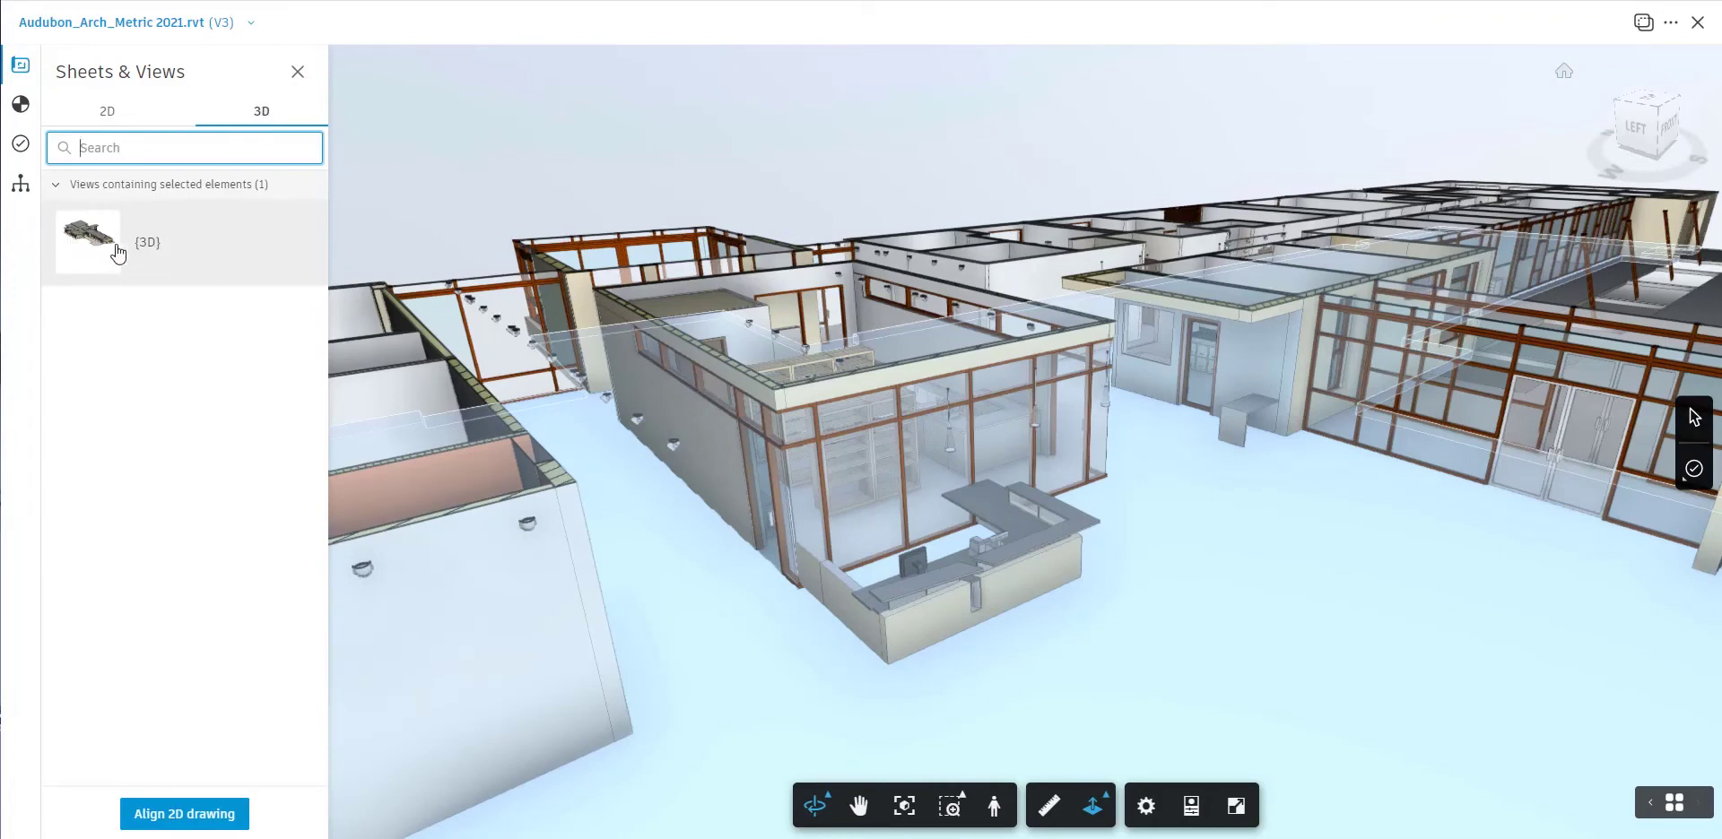
pyautogui.click(106, 110)
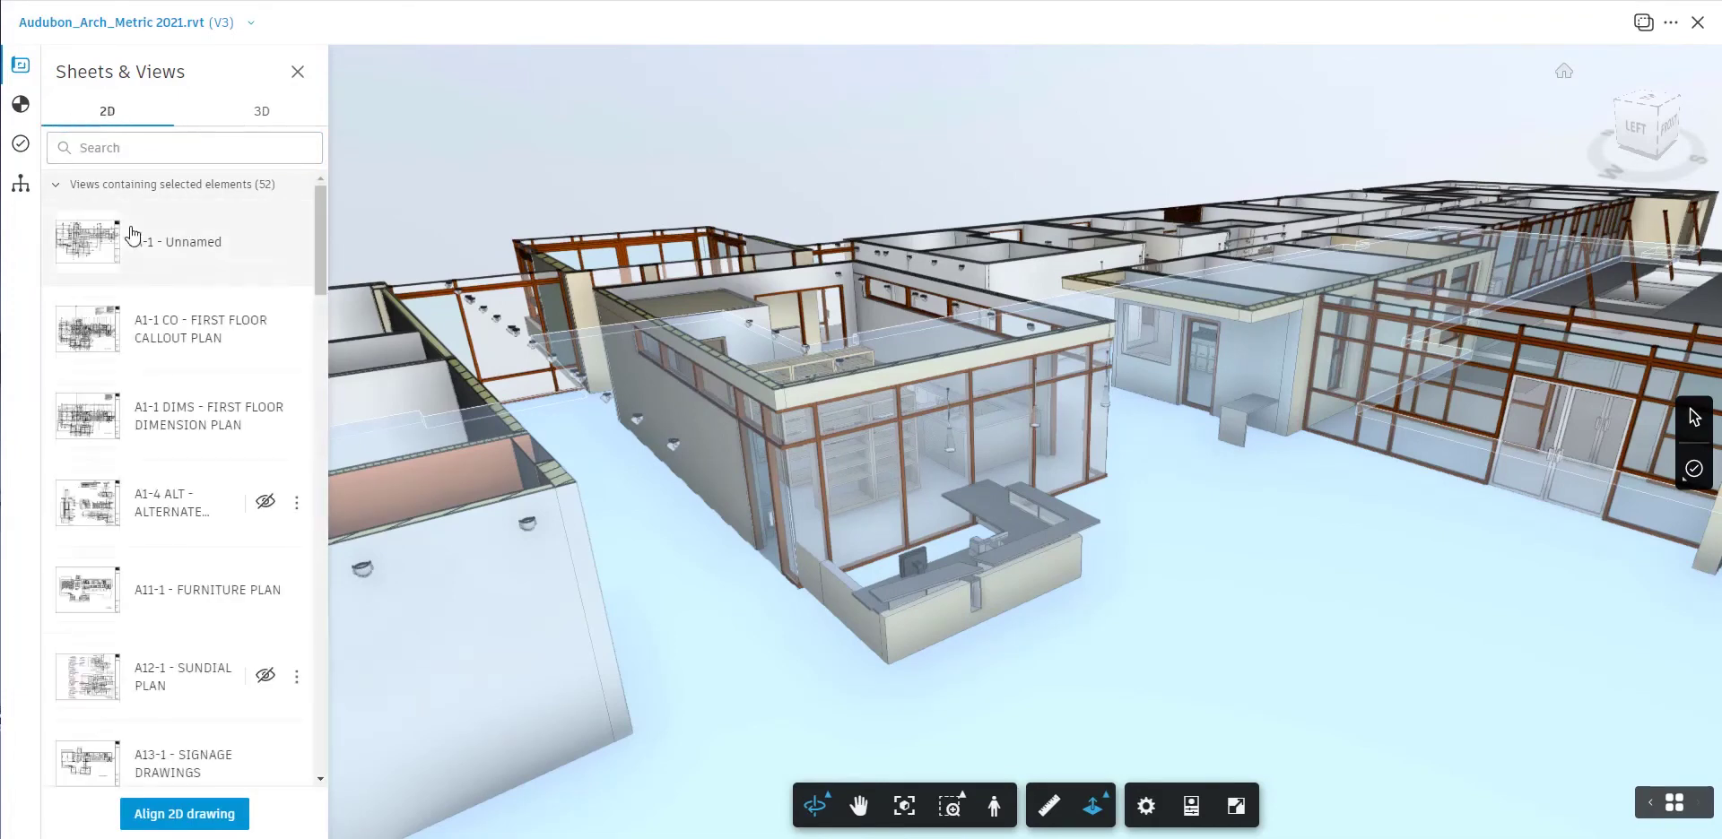
pyautogui.click(161, 452)
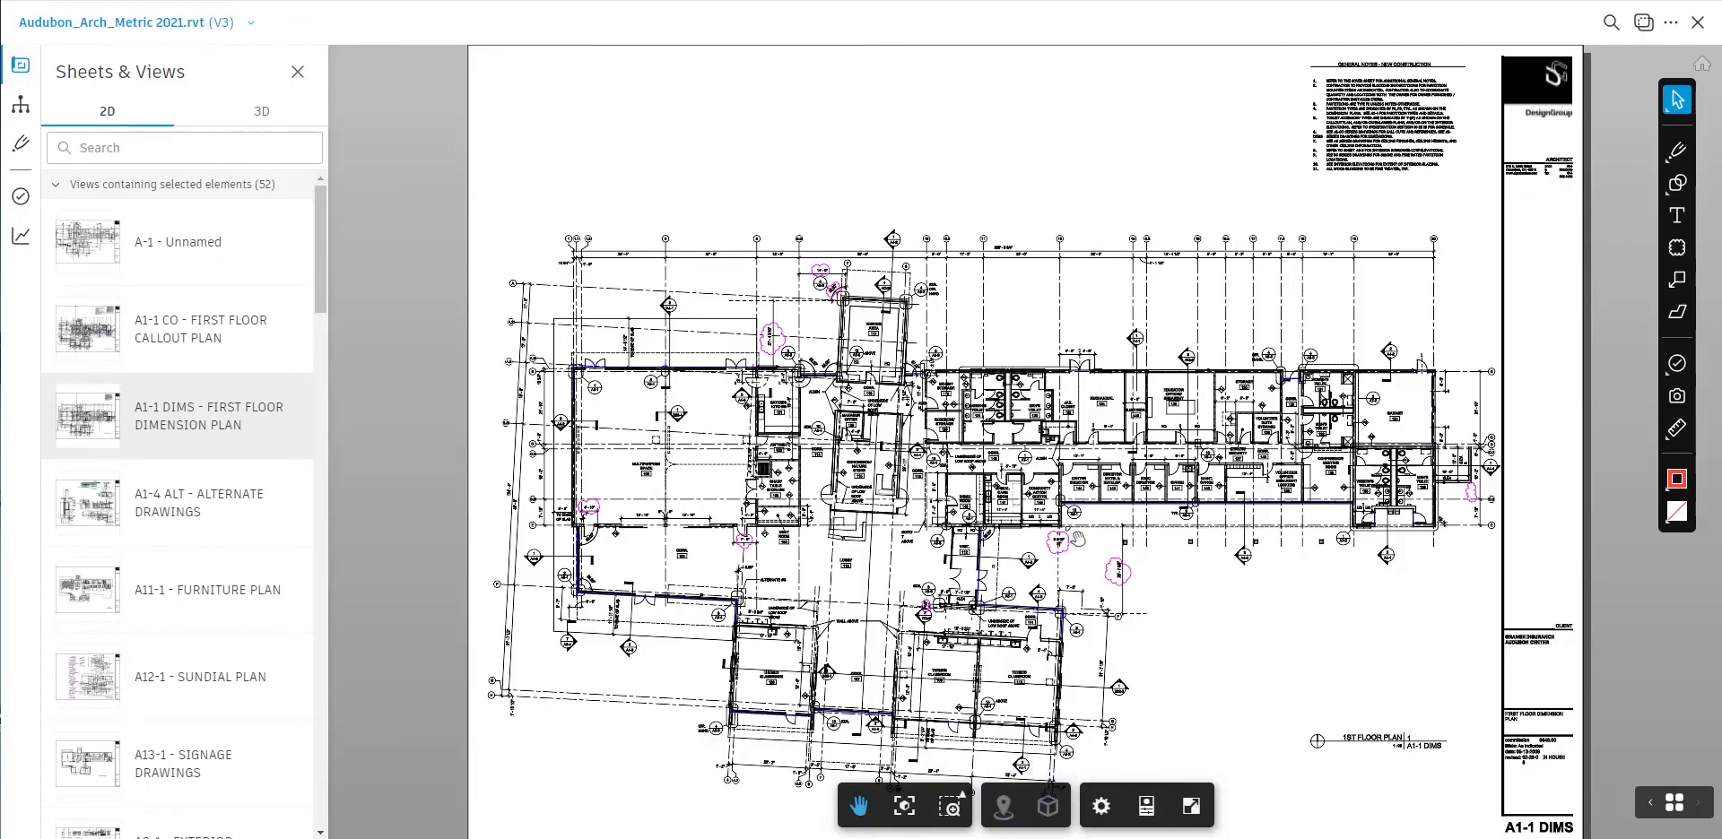
# Draw a red cloud markup around the LOBBY 113 room label on the first floor dimension plan.
pyautogui.scroll(10, 952, 495)
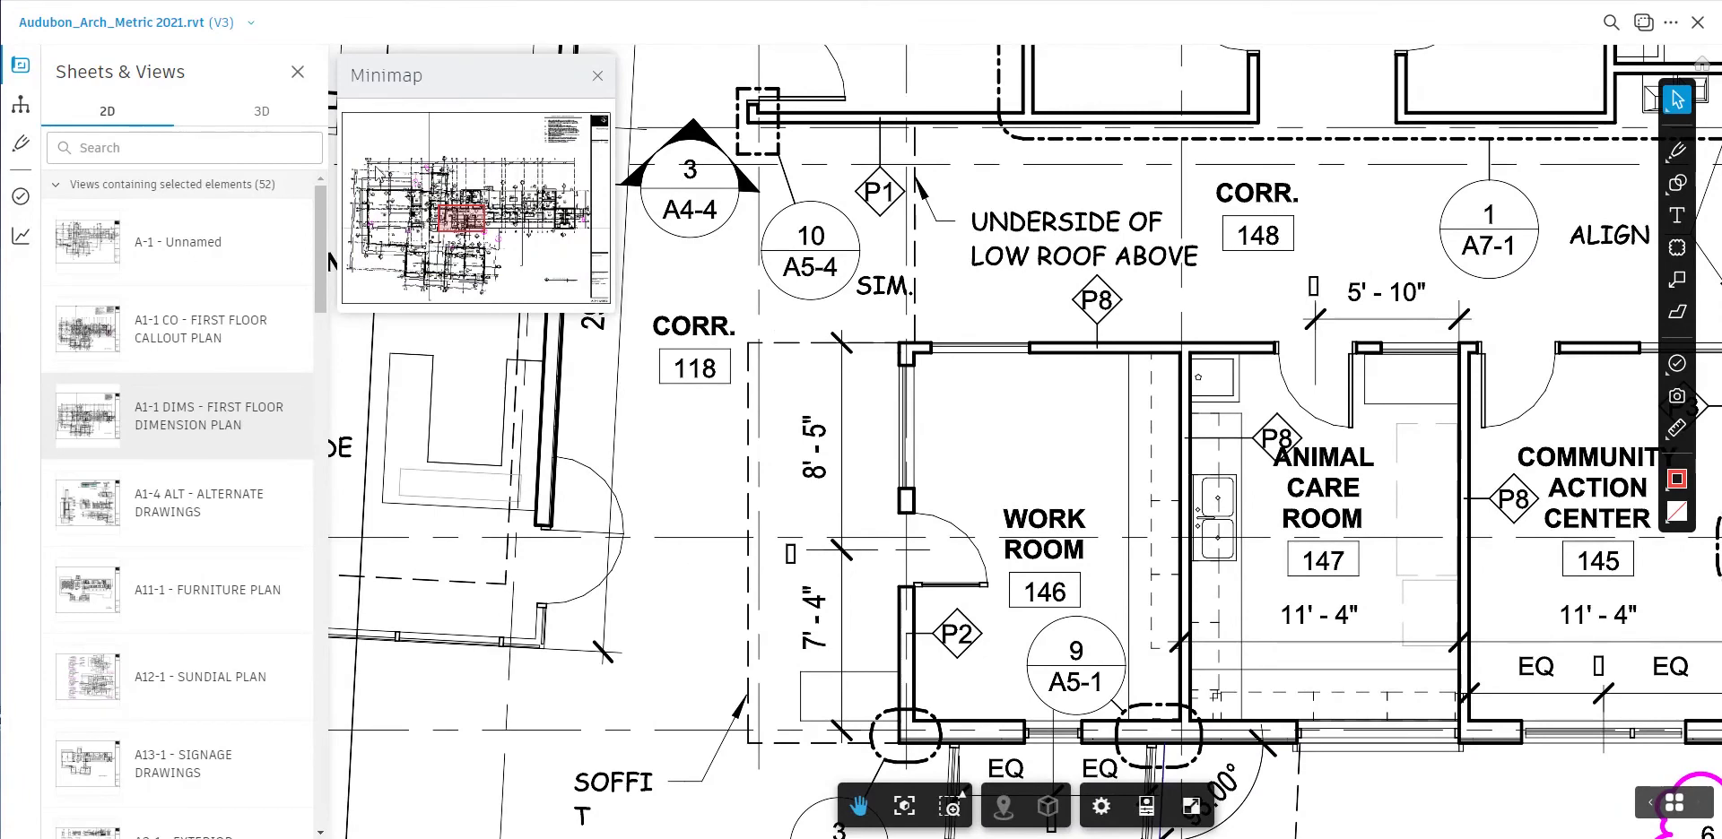
pyautogui.moveTo(680, 507); pyautogui.dragTo(1426, 0)
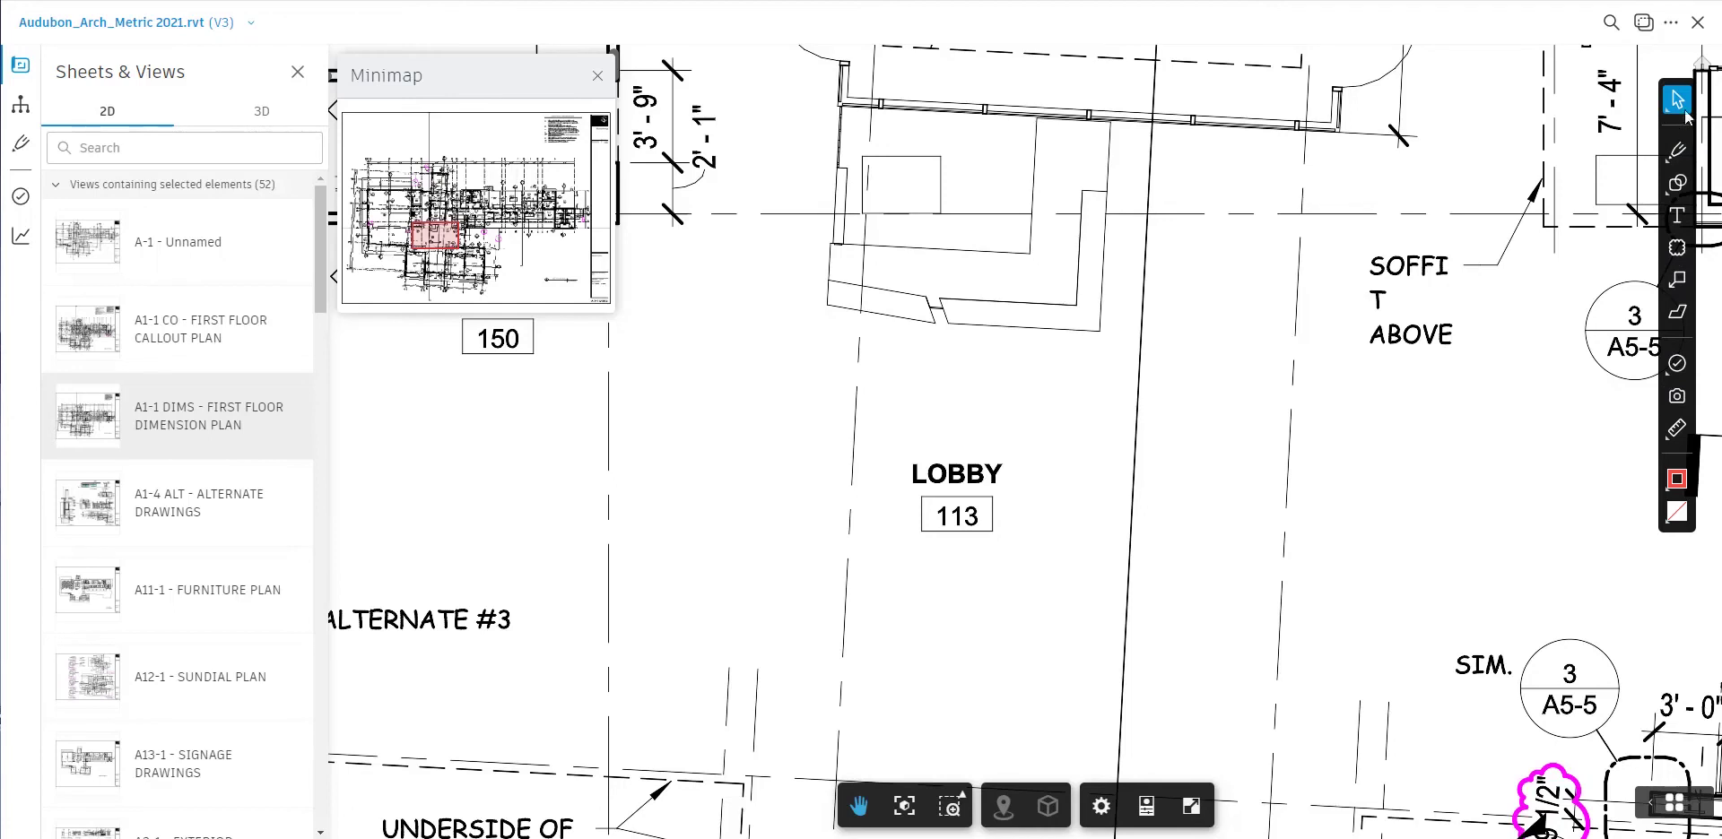
pyautogui.click(1677, 248)
pyautogui.moveTo(785, 368); pyautogui.dragTo(1283, 693)
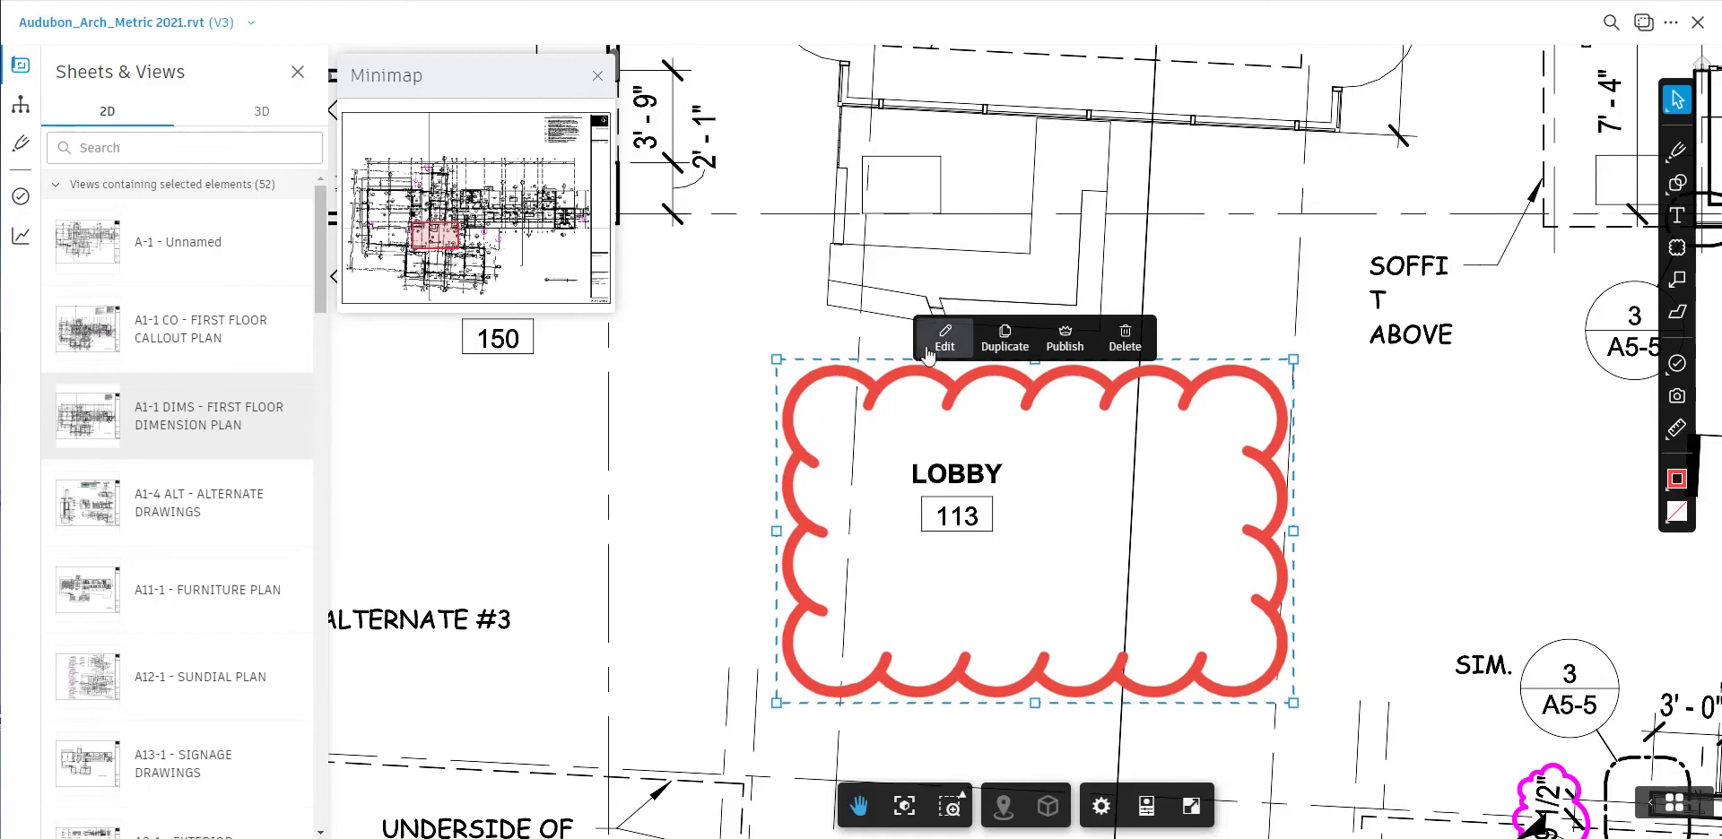